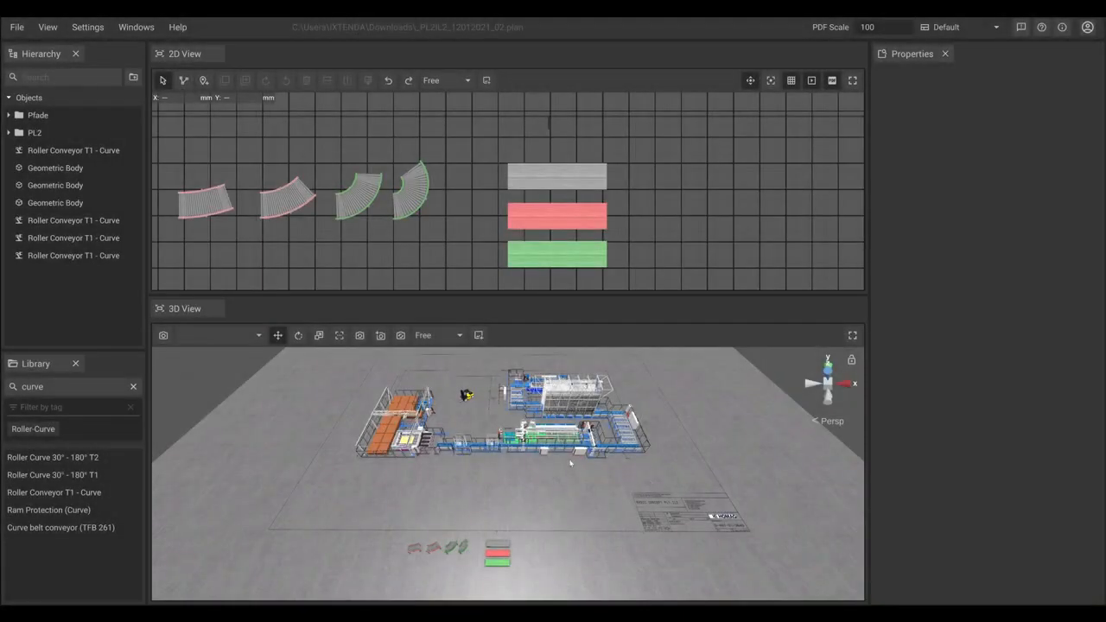
# - Focus the 3D view on the SAWTEQ B-300 saw and the production line around it, and start a 3D view screenshot
pyautogui.doubleClick(410, 439)
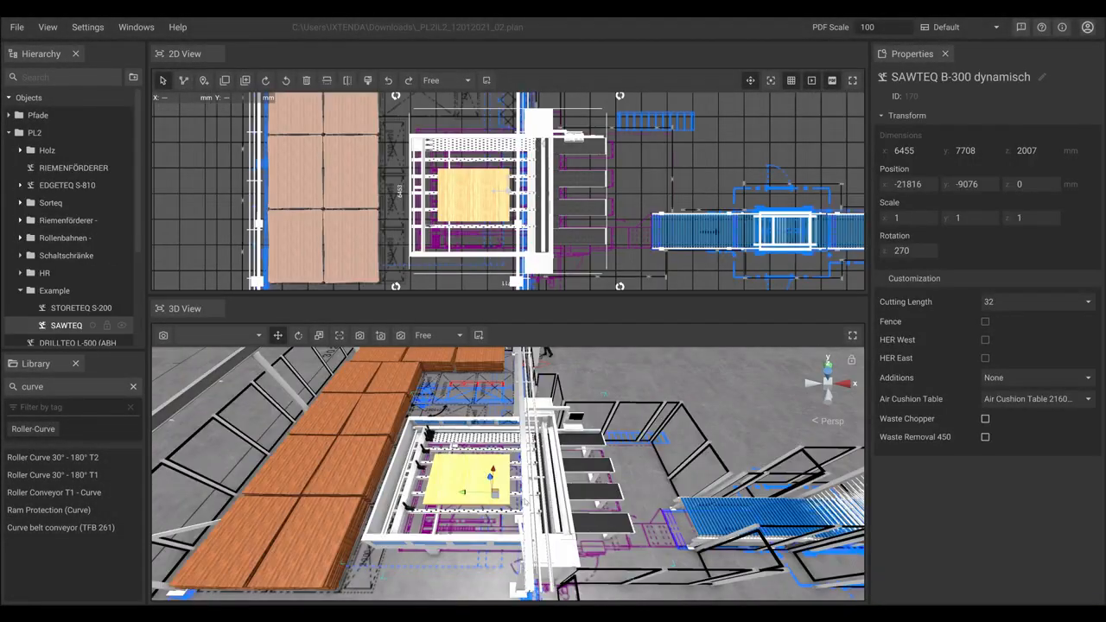
pyautogui.moveTo(477, 469); pyautogui.dragTo(560, 456, button='right')
pyautogui.scroll(-4, 561, 457)
pyautogui.scroll(-3, 560, 457)
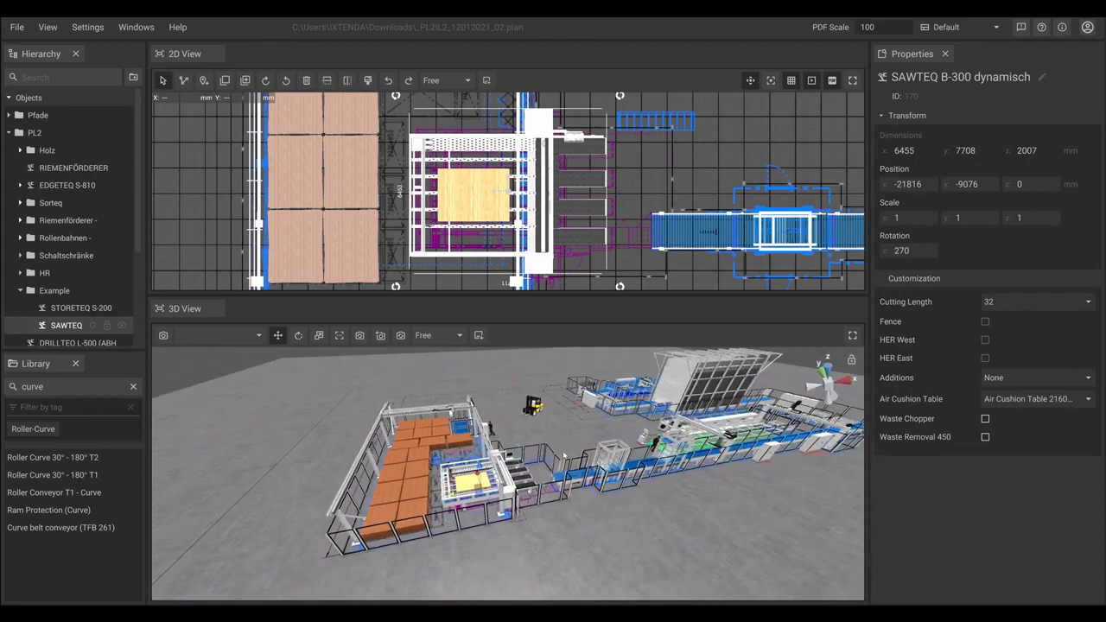
pyautogui.moveTo(574, 460); pyautogui.dragTo(573, 458, button='right')
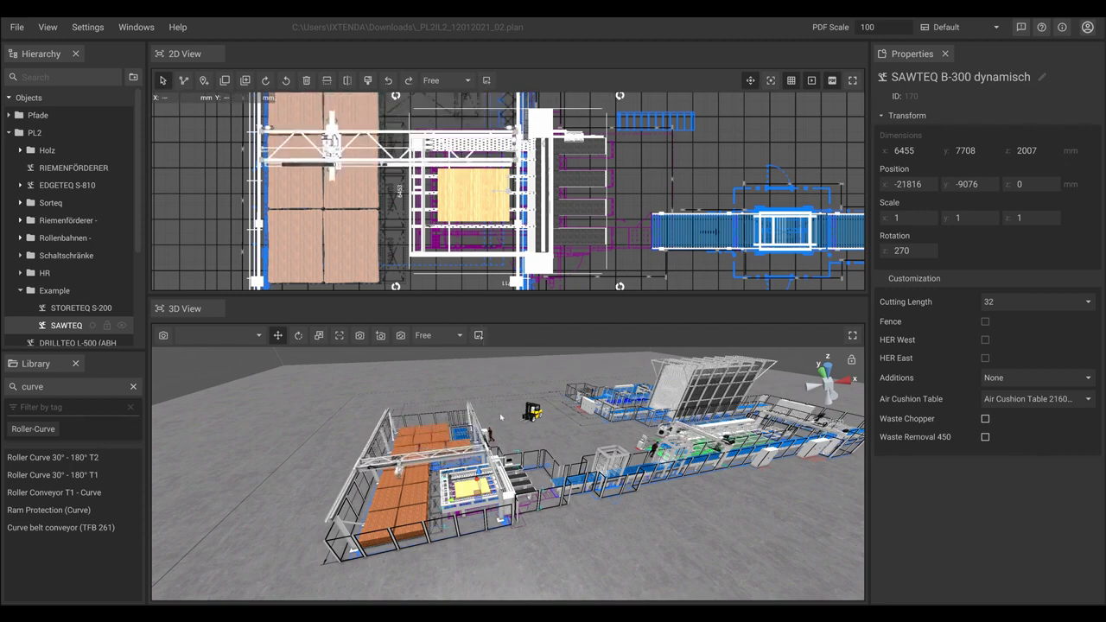
pyautogui.moveTo(490, 382); pyautogui.dragTo(503, 409, button='right')
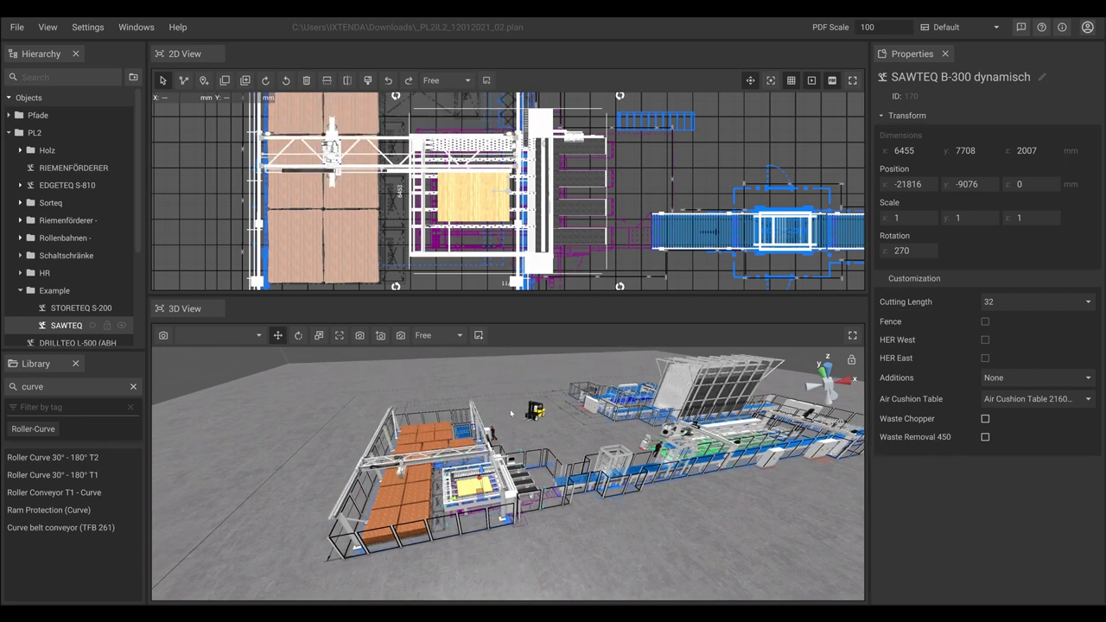
pyautogui.click(480, 336)
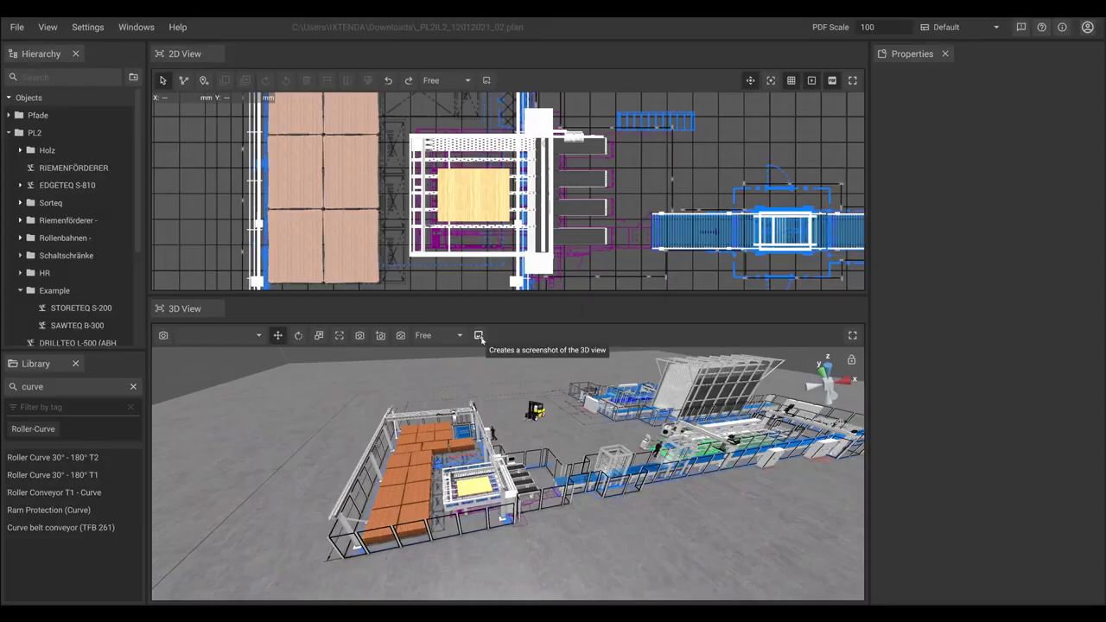
pyautogui.click(480, 336)
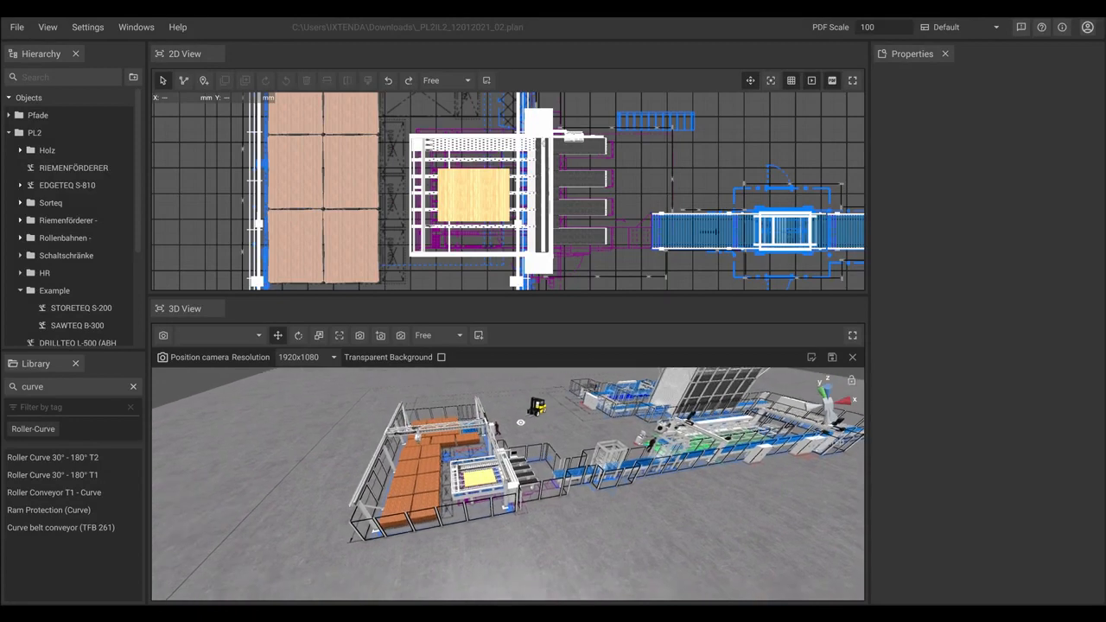
# - Position the screenshot camera on the board storage and saw area and enable the transparent background
pyautogui.moveTo(520, 423); pyautogui.dragTo(538, 427, button='right')
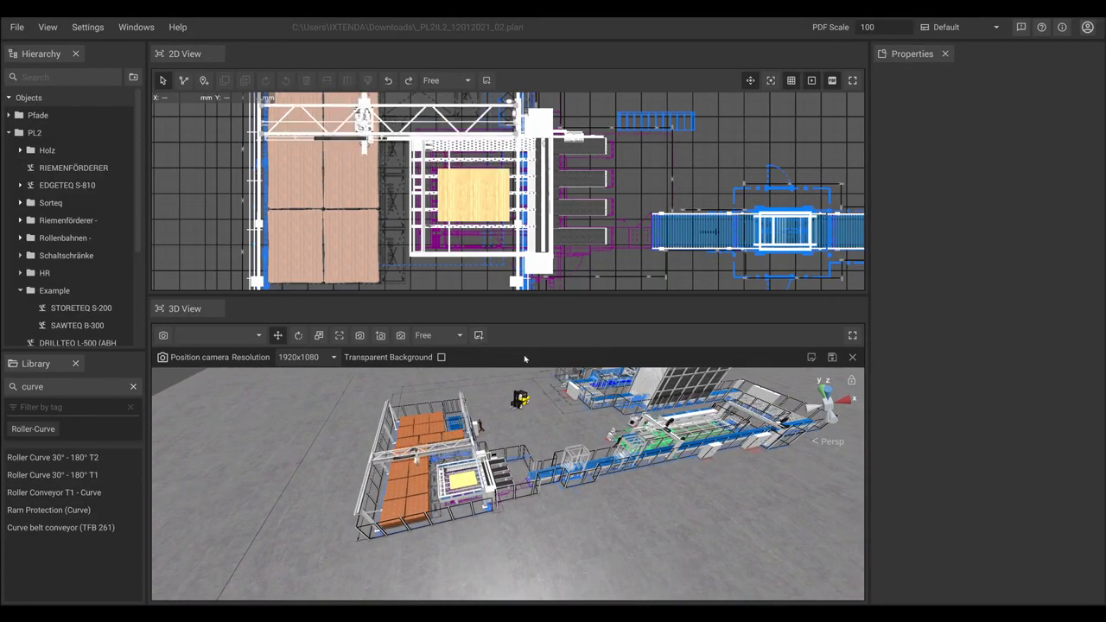
pyautogui.moveTo(530, 425); pyautogui.dragTo(541, 426, button='right')
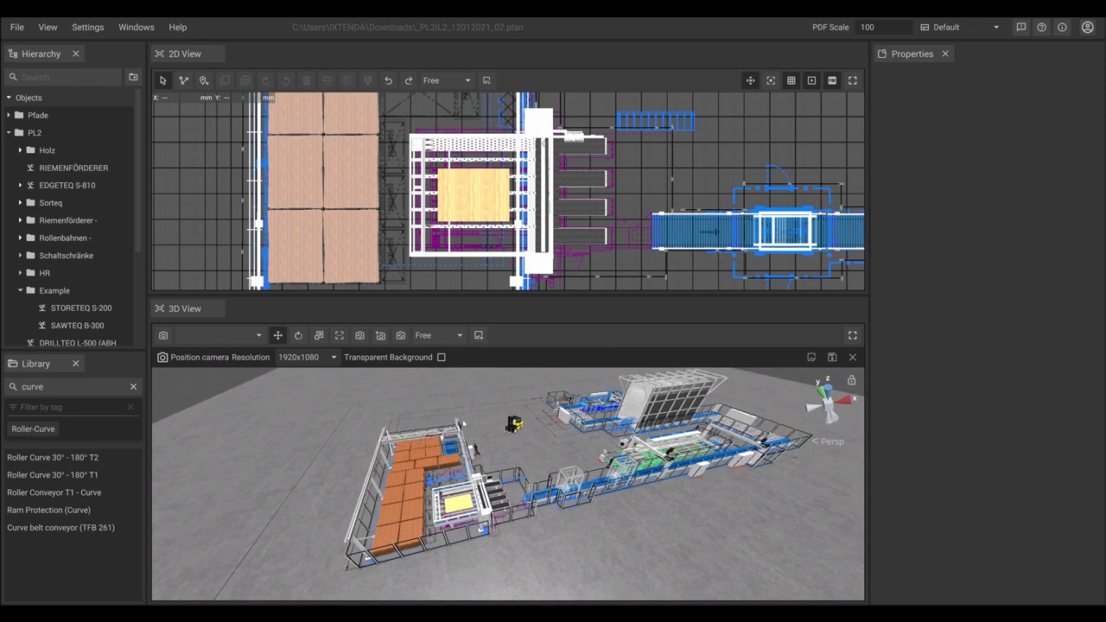
pyautogui.moveTo(446, 412)
pyautogui.mouseDown(button='right')
pyautogui.moveTo(527, 426)
pyautogui.moveTo(440, 419)
pyautogui.moveTo(474, 406)
pyautogui.moveTo(435, 425)
pyautogui.mouseUp(button='right')
pyautogui.scroll(3, 488, 423)
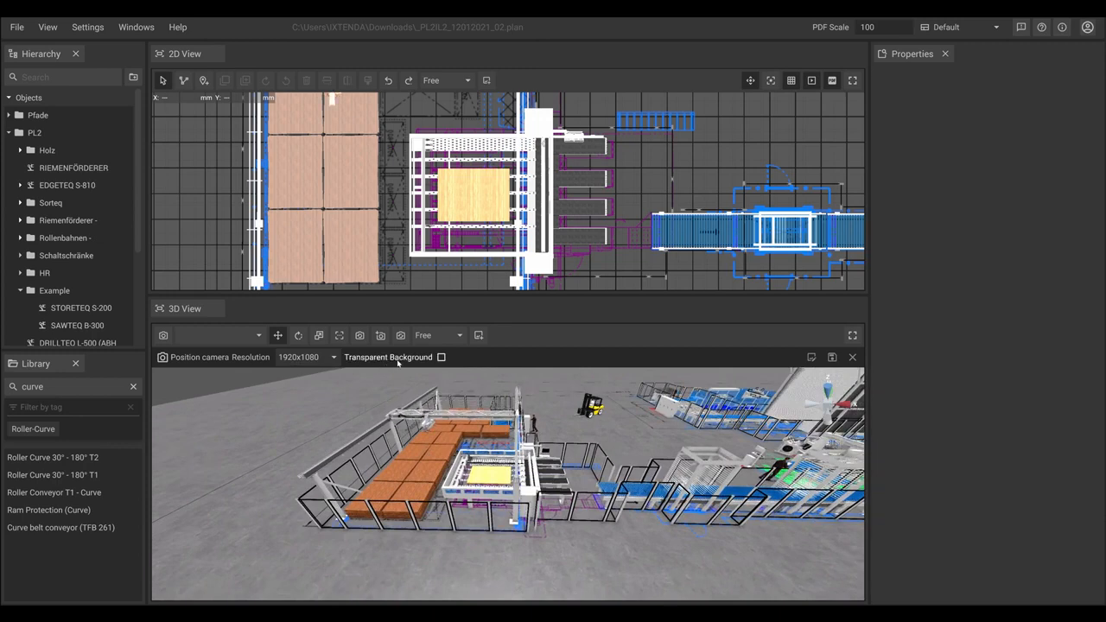
pyautogui.click(402, 358)
pyautogui.click(427, 360)
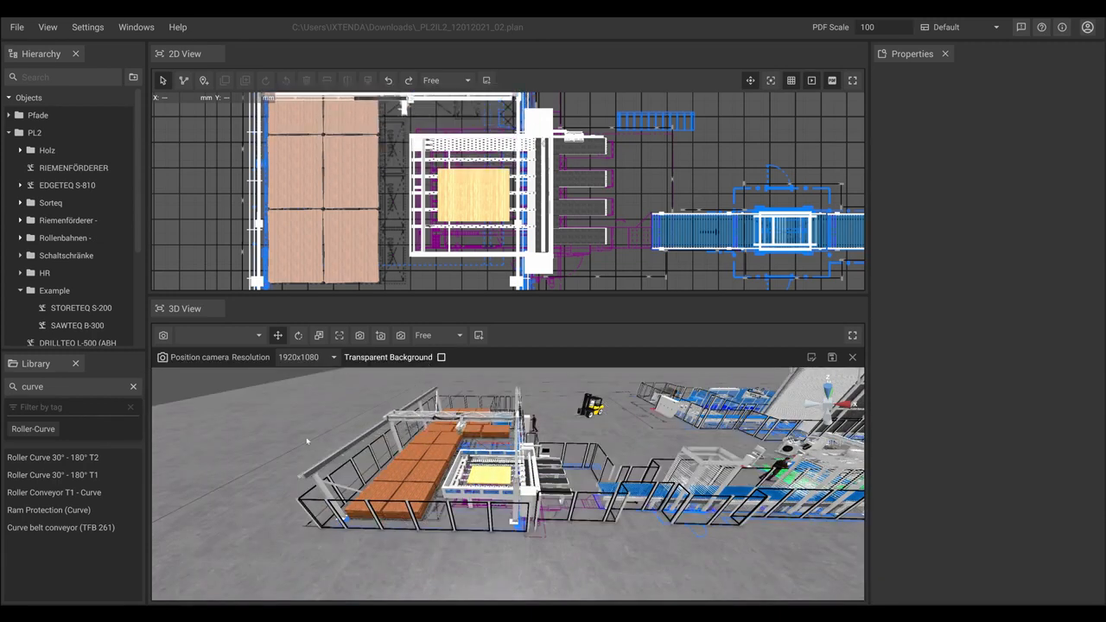
pyautogui.click(432, 360)
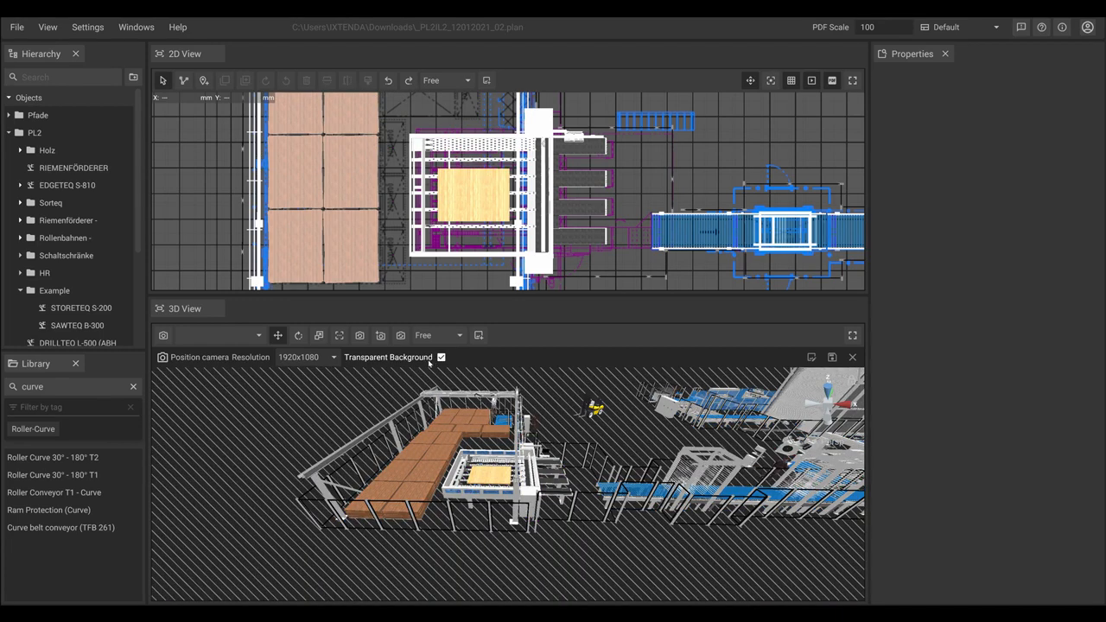
pyautogui.moveTo(449, 438); pyautogui.dragTo(485, 449, button='right')
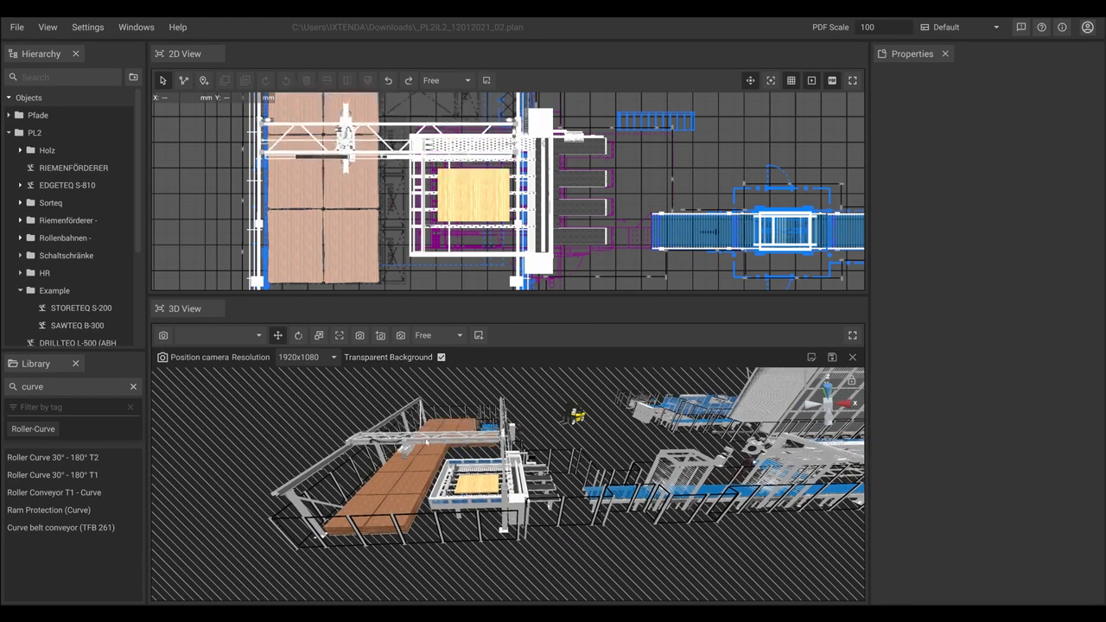
# - Set the screenshot resolution to 7680x4320 and angle the camera on the board storage and saw
pyautogui.click(320, 360)
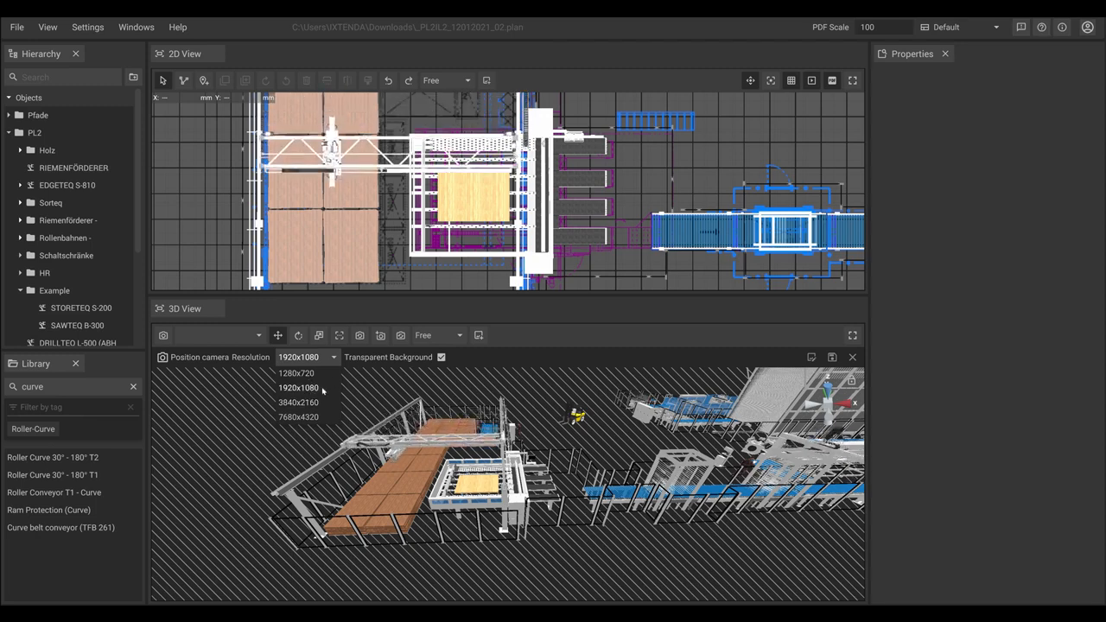
pyautogui.click(299, 417)
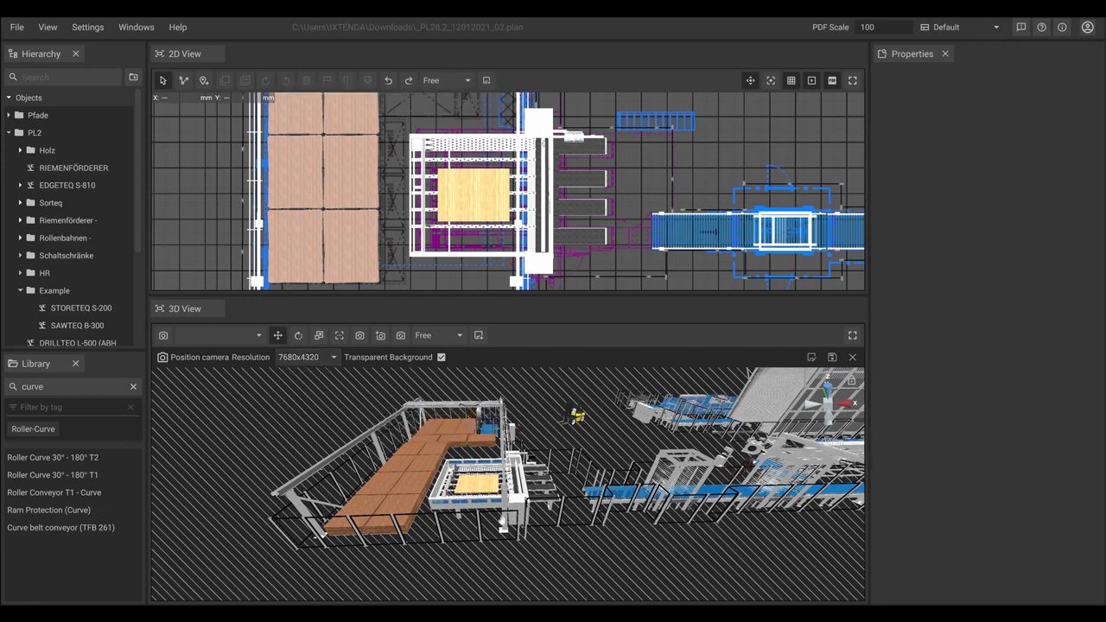
pyautogui.moveTo(558, 512); pyautogui.dragTo(580, 504, button='middle')
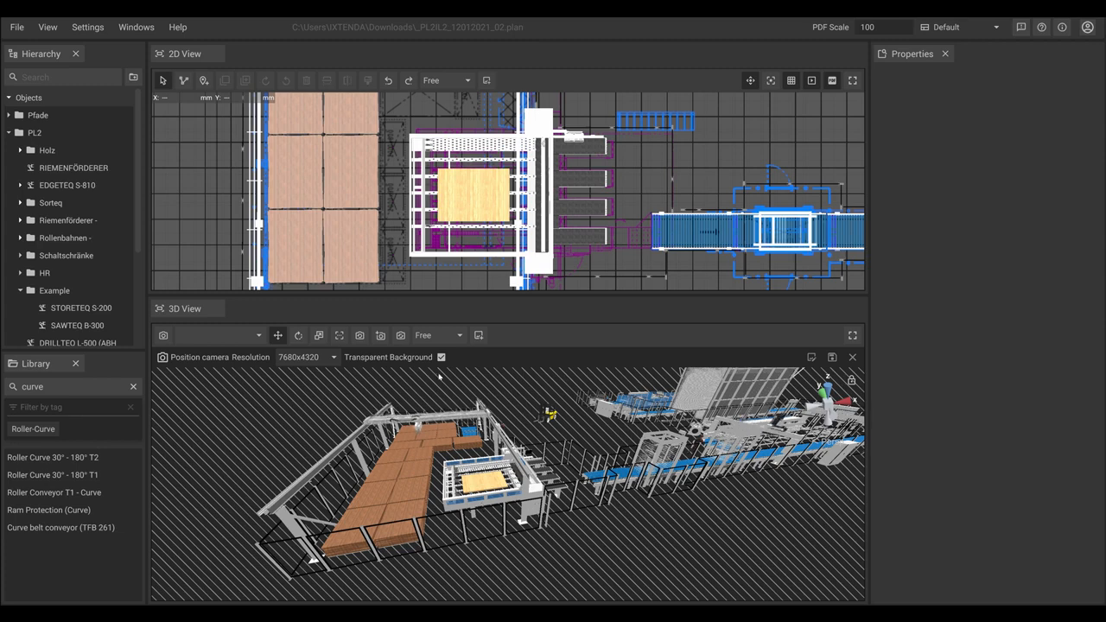
# - Start editing the screenshot image, circling the forklift in white and the outer side of the board storage in green
pyautogui.click(811, 358)
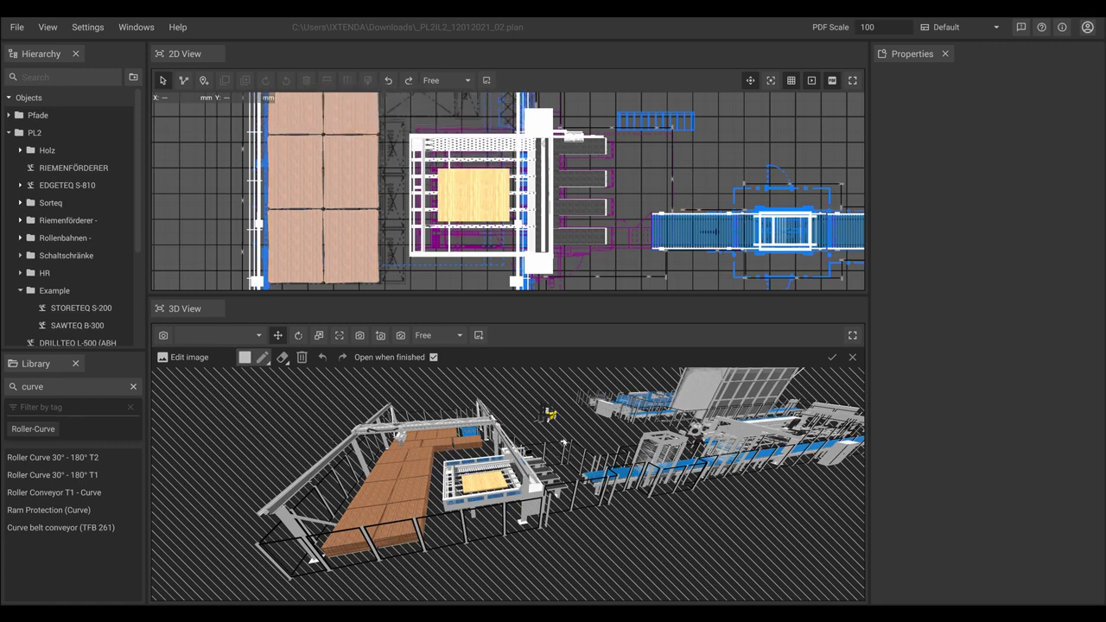
pyautogui.click(245, 357)
pyautogui.click(507, 242)
pyautogui.click(457, 464)
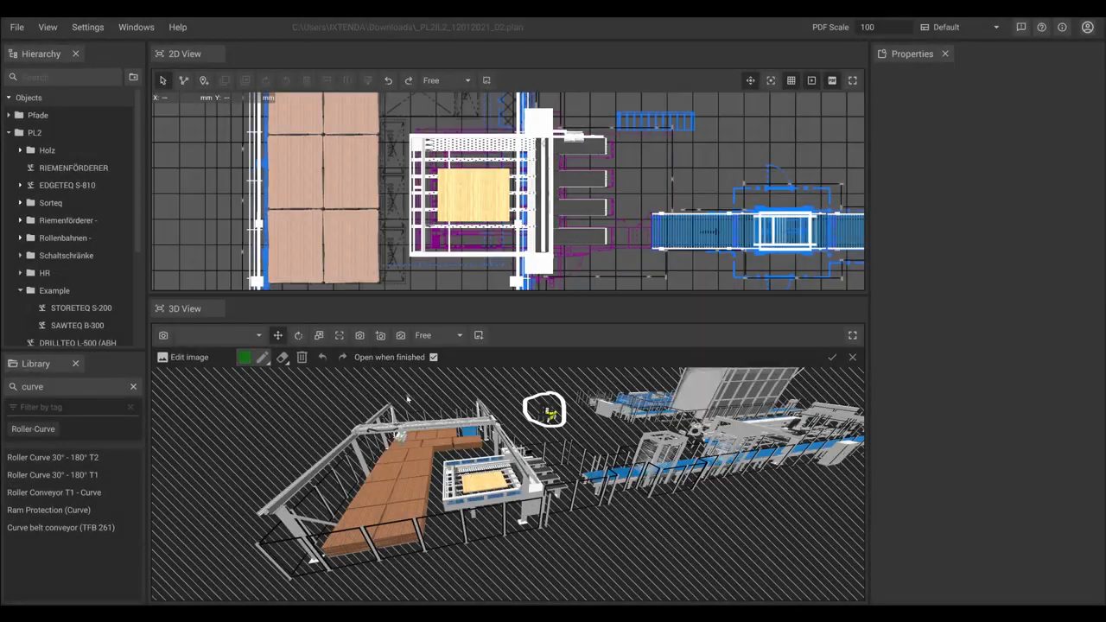
pyautogui.moveTo(407, 399)
pyautogui.mouseDown()
pyautogui.moveTo(244, 472)
pyautogui.moveTo(385, 492)
pyautogui.moveTo(392, 393)
pyautogui.mouseUp()
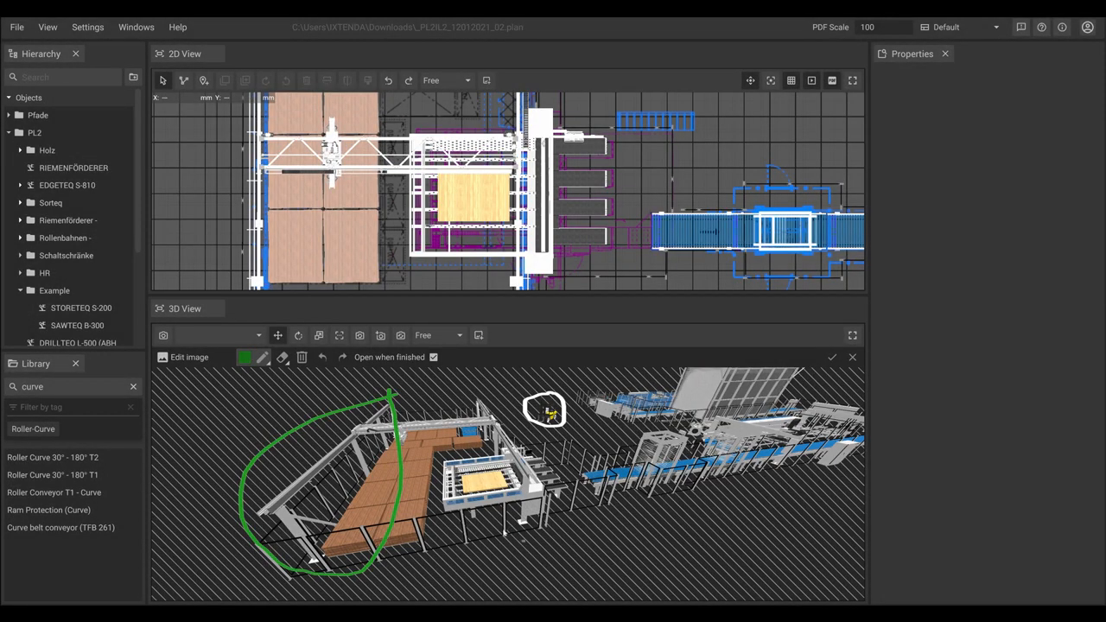
# - Circle the conveyor section beyond the saw in red (FF0000) and erase the white circle around the forklift
pyautogui.click(245, 357)
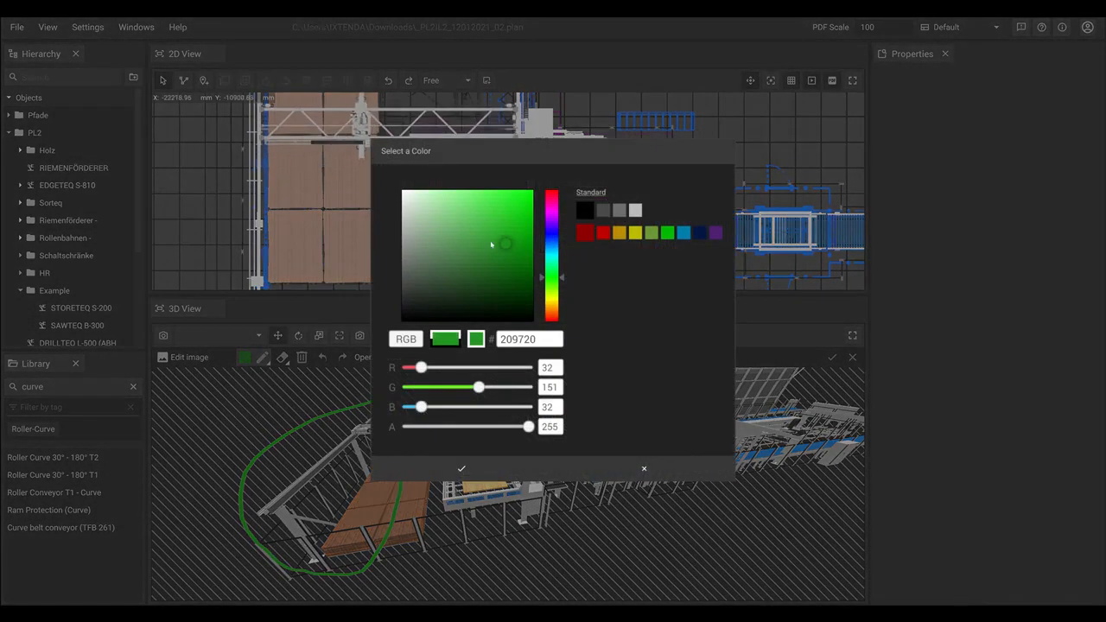
pyautogui.click(585, 233)
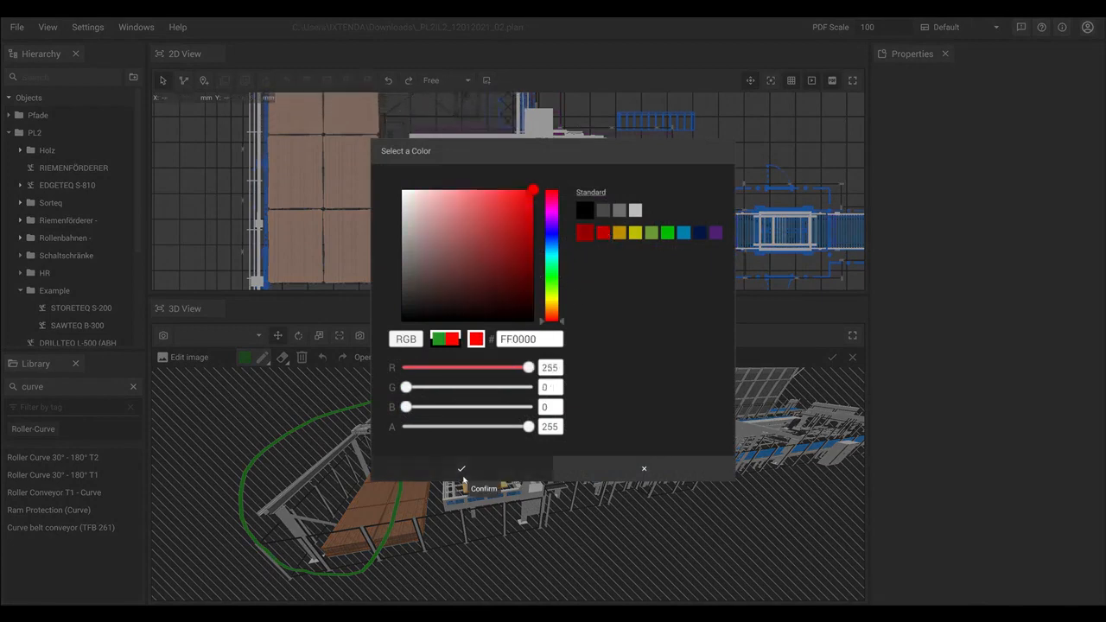
pyautogui.click(462, 469)
pyautogui.moveTo(584, 451); pyautogui.dragTo(691, 497)
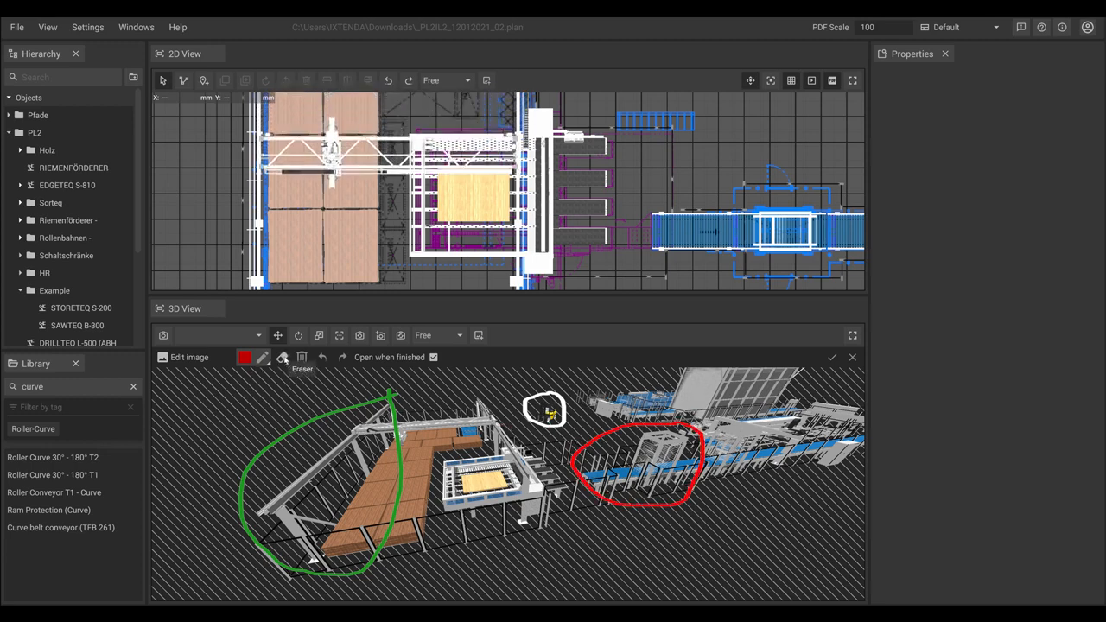
pyautogui.click(282, 358)
pyautogui.moveTo(534, 415); pyautogui.dragTo(553, 416)
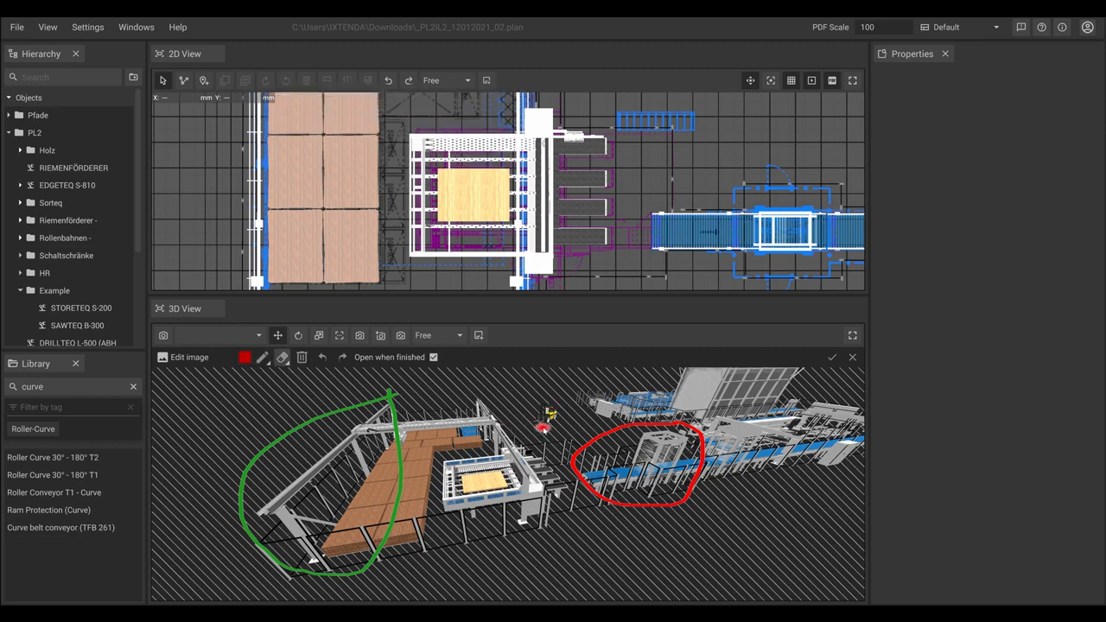
# - Undo the latest markup edits on the image one by one and redo them all
pyautogui.click(322, 358)
pyautogui.click(322, 358)
pyautogui.click(322, 358)
pyautogui.click(322, 358)
pyautogui.click(343, 358)
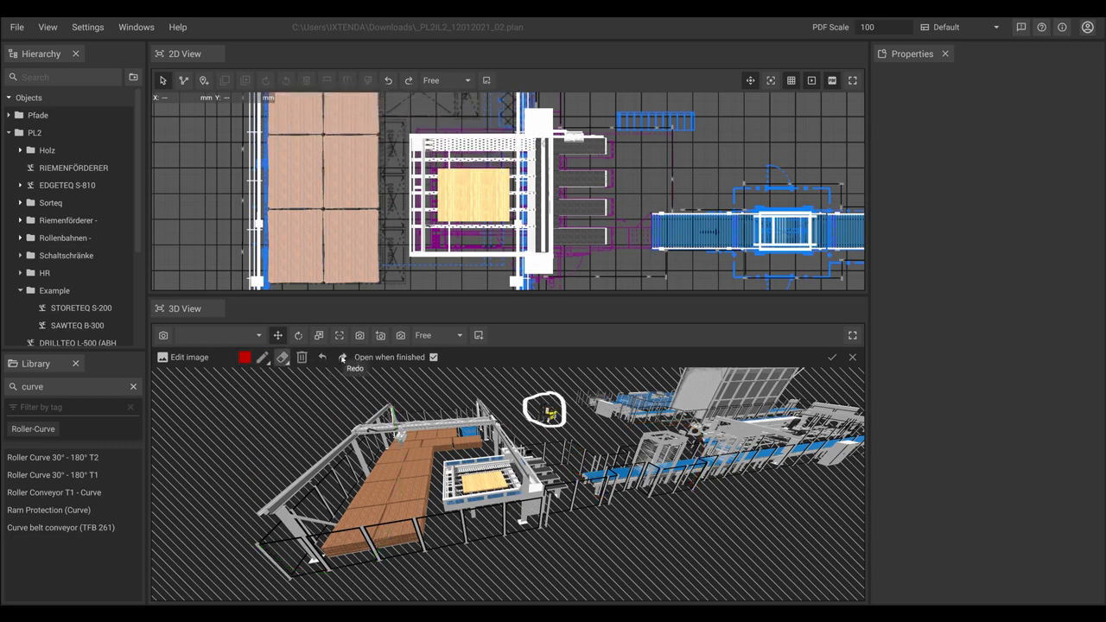
pyautogui.click(343, 357)
pyautogui.click(343, 358)
pyautogui.click(342, 358)
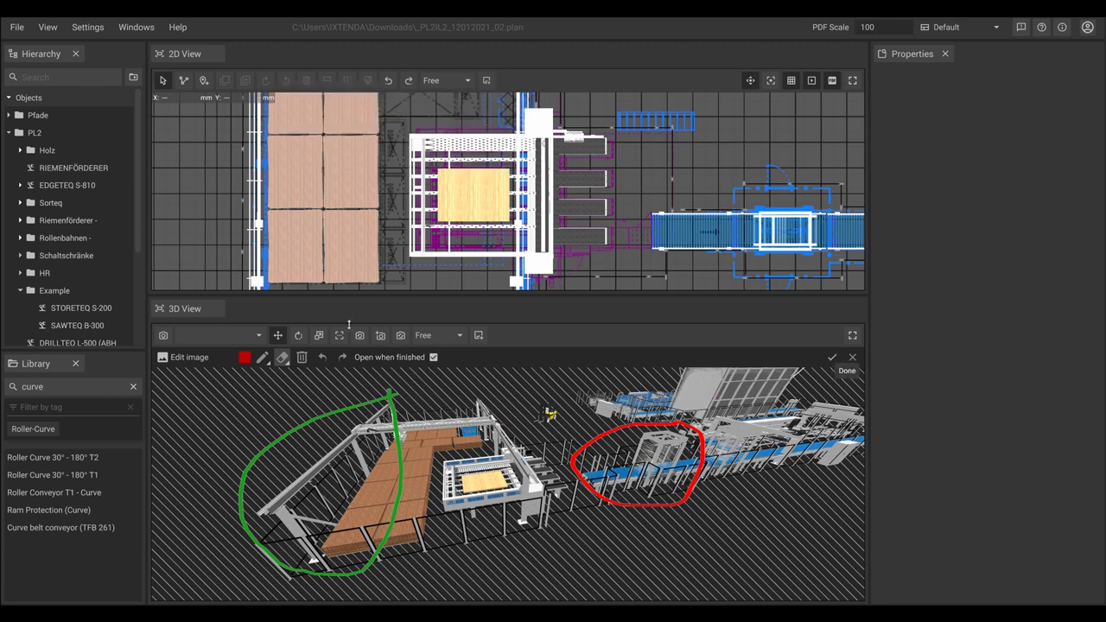
# - Finish editing the annotated screenshot with the option to open it when finished enabled
pyautogui.click(832, 357)
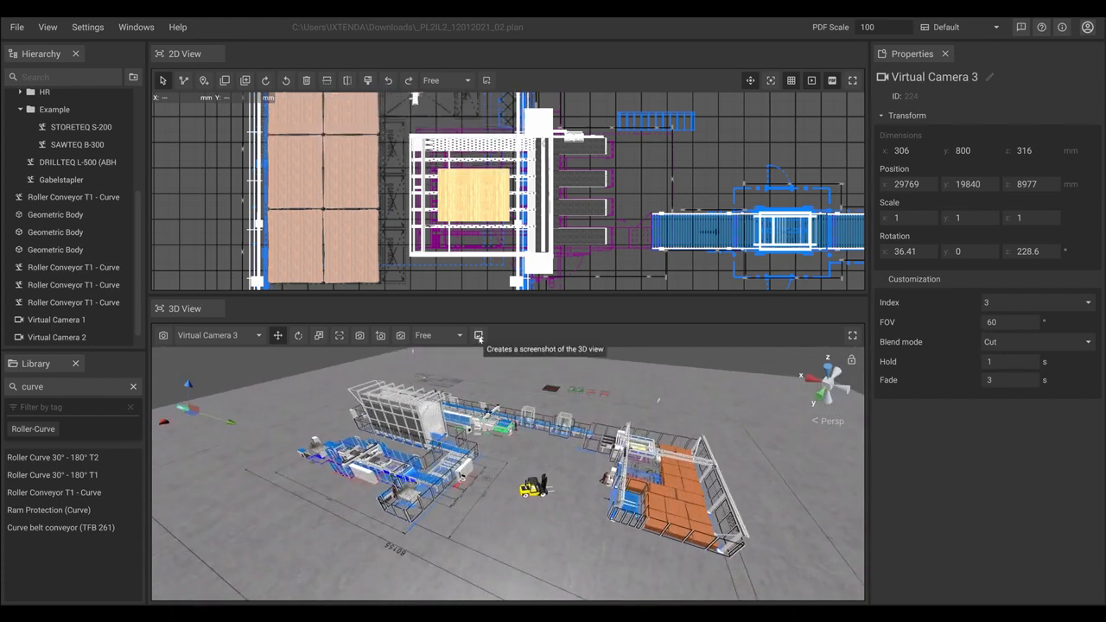
# - Start another 3D screenshot and view the scene through Virtual Camera 1, Virtual Camera 2 and Virtual Camera 3
pyautogui.click(479, 336)
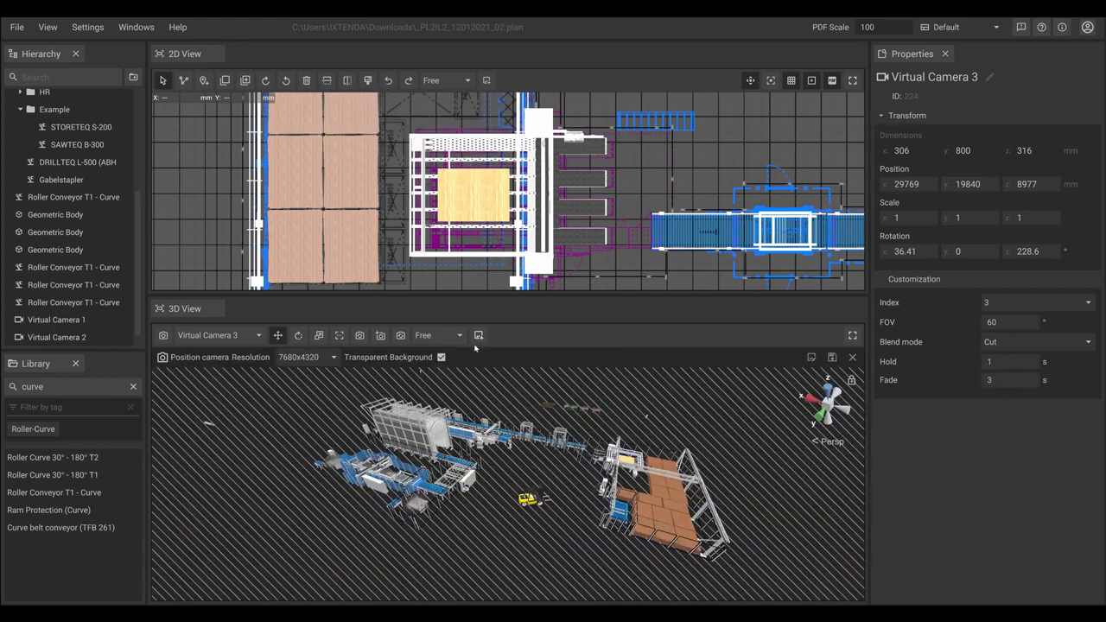
pyautogui.click(206, 336)
pyautogui.click(206, 352)
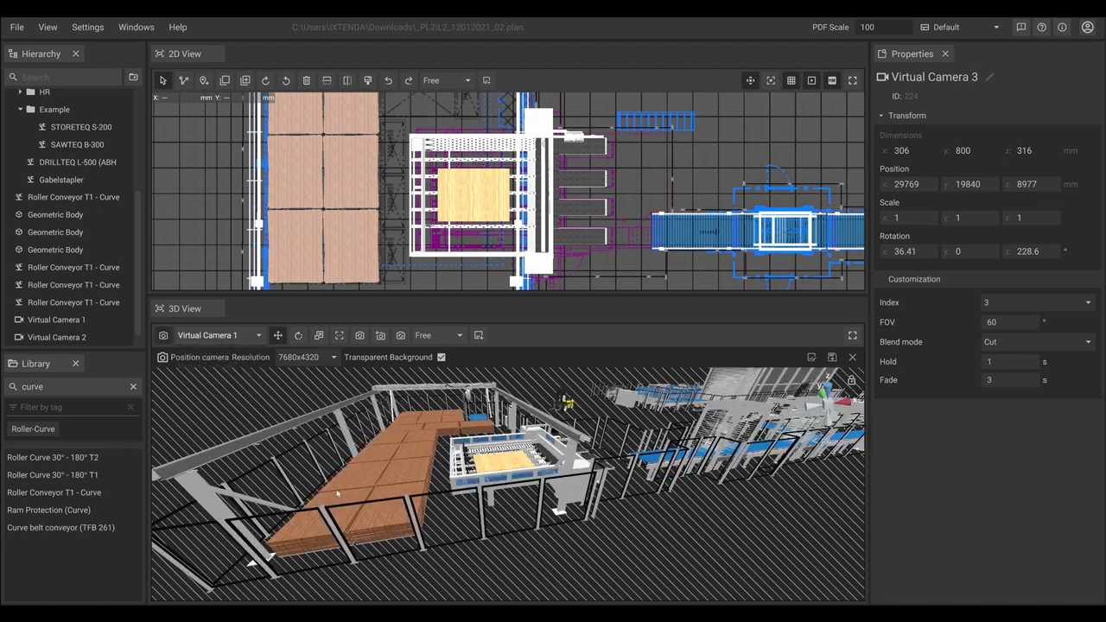
pyautogui.click(207, 335)
pyautogui.click(207, 362)
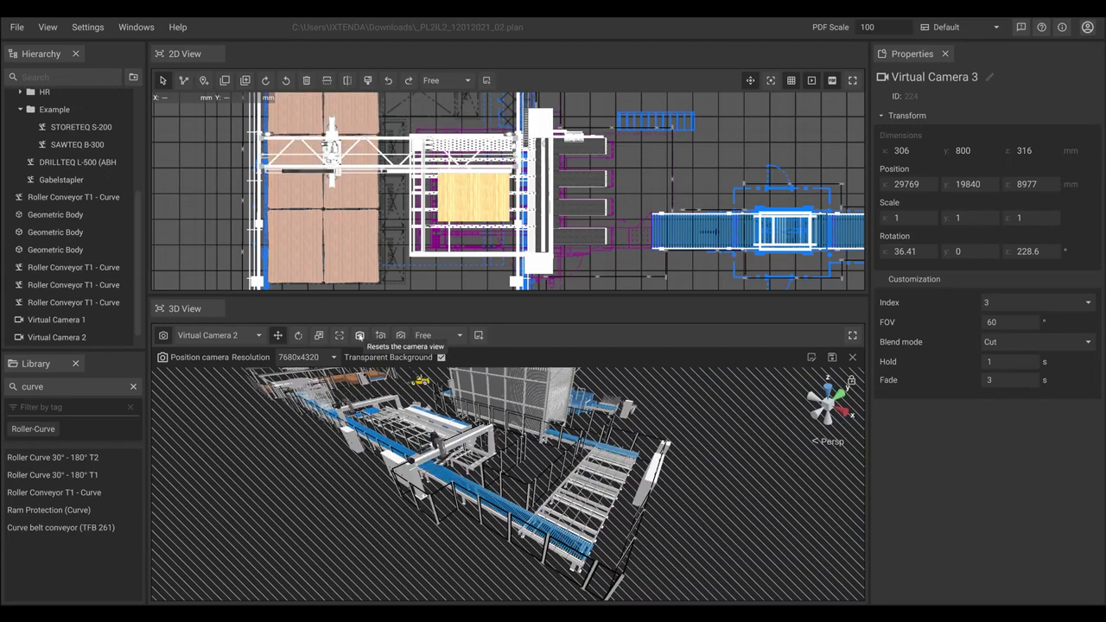
pyautogui.click(249, 335)
pyautogui.click(208, 372)
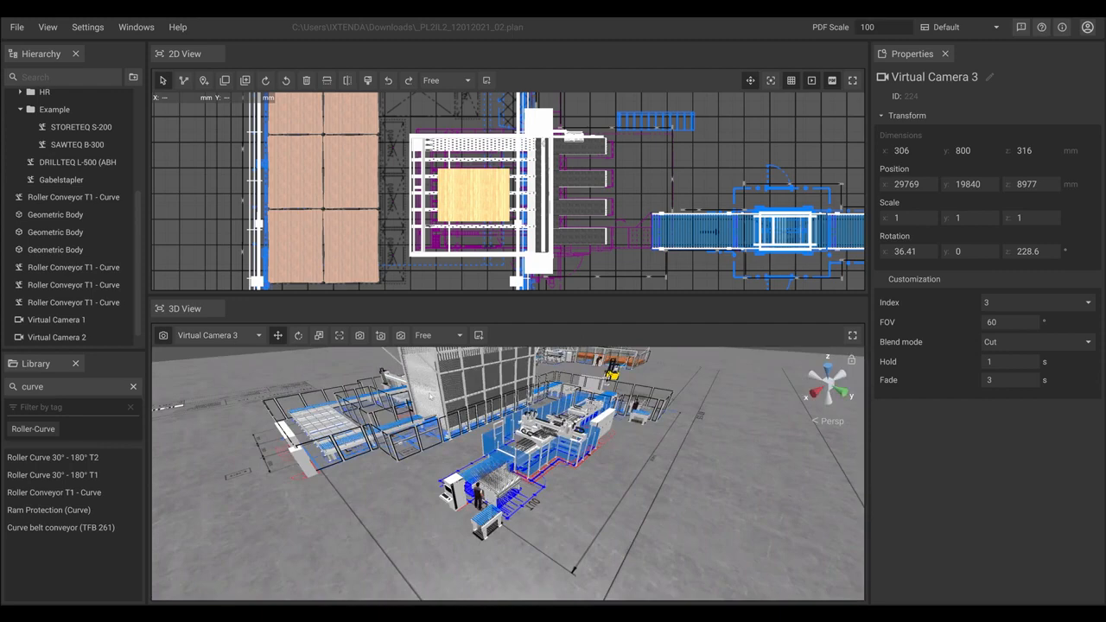
# - Start a new 3D screenshot and set the 3D view's aspect ratio to 16:9, with the whole line in frame
pyautogui.click(479, 336)
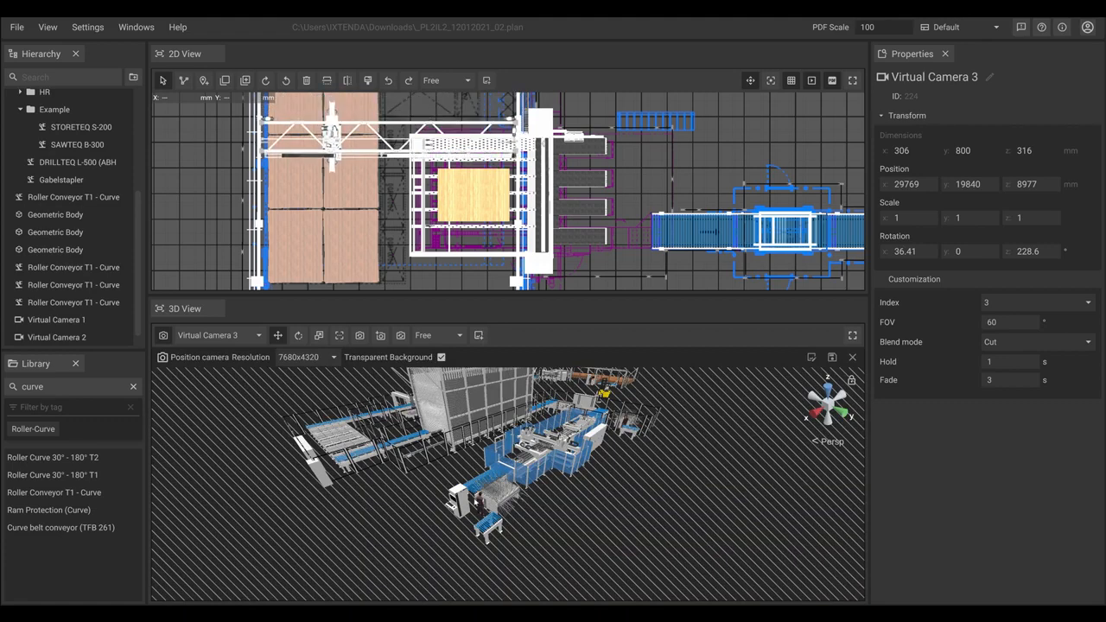
pyautogui.moveTo(415, 510)
pyautogui.mouseDown(button='right')
pyautogui.moveTo(651, 554)
pyautogui.moveTo(663, 522)
pyautogui.mouseUp(button='right')
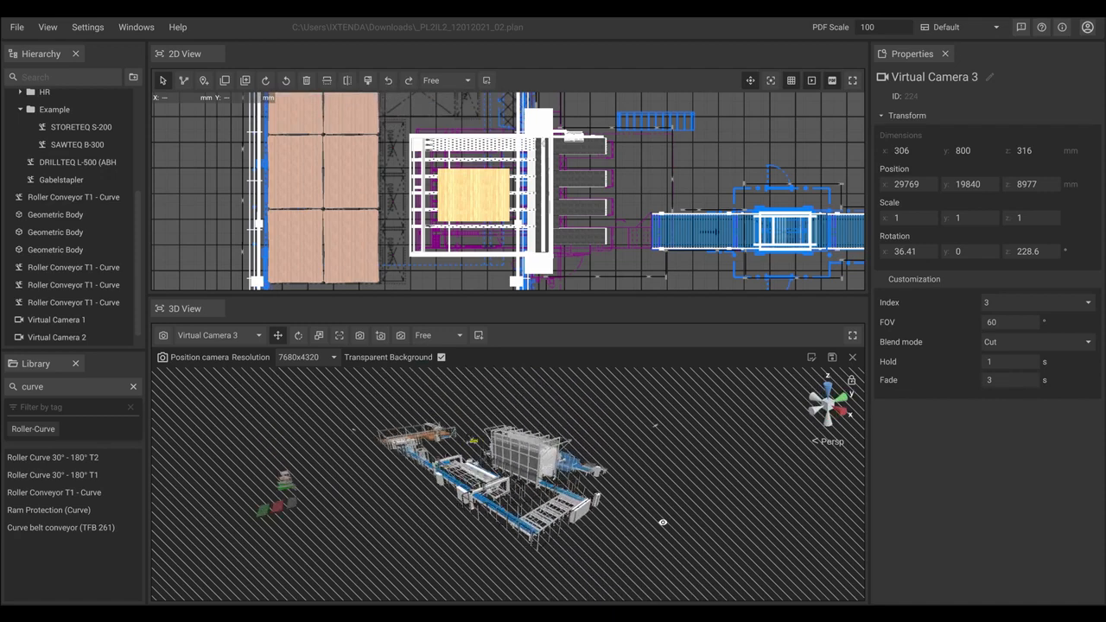
pyautogui.click(424, 336)
pyautogui.click(431, 368)
pyautogui.moveTo(493, 483); pyautogui.dragTo(598, 485, button='right')
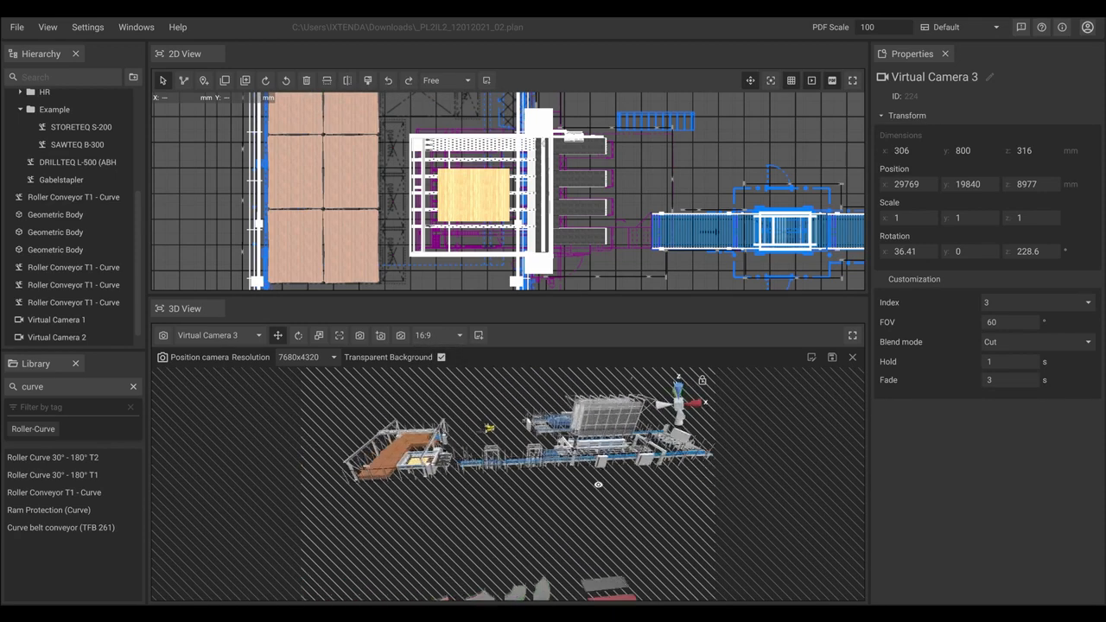
# - Switch the 3D view's aspect ratio to 1:1 and return it to Free
pyautogui.click(441, 337)
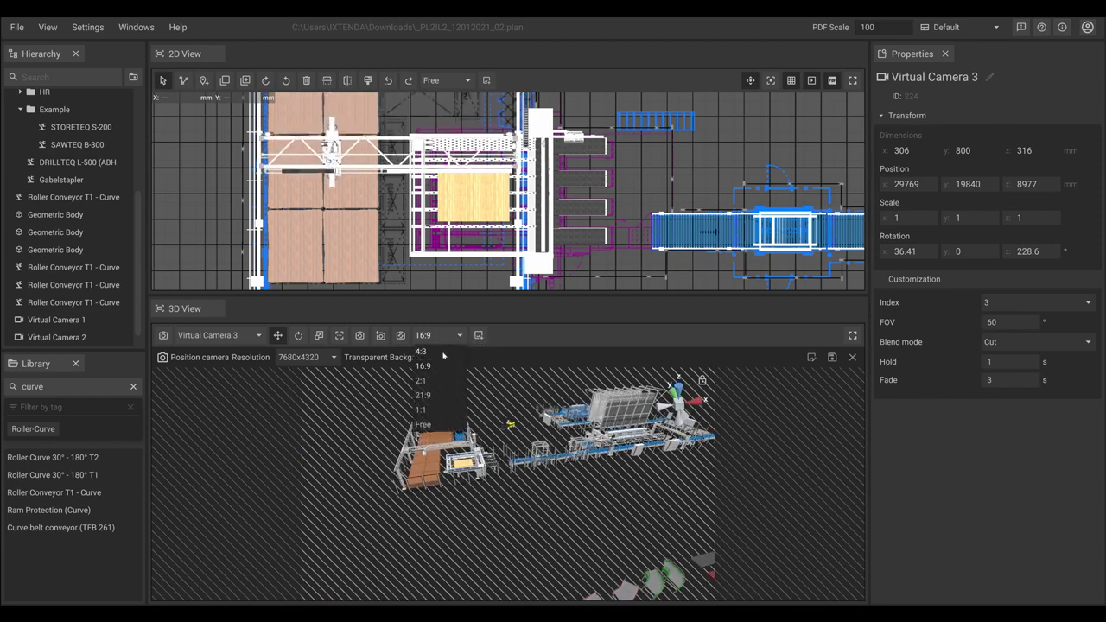
pyautogui.click(422, 410)
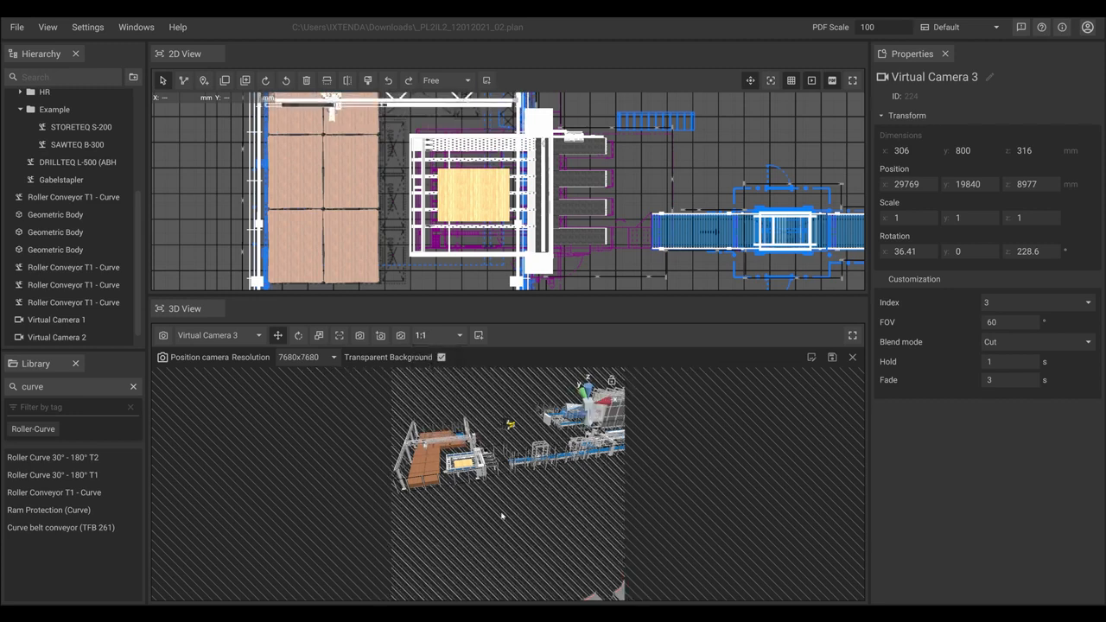
pyautogui.click(423, 424)
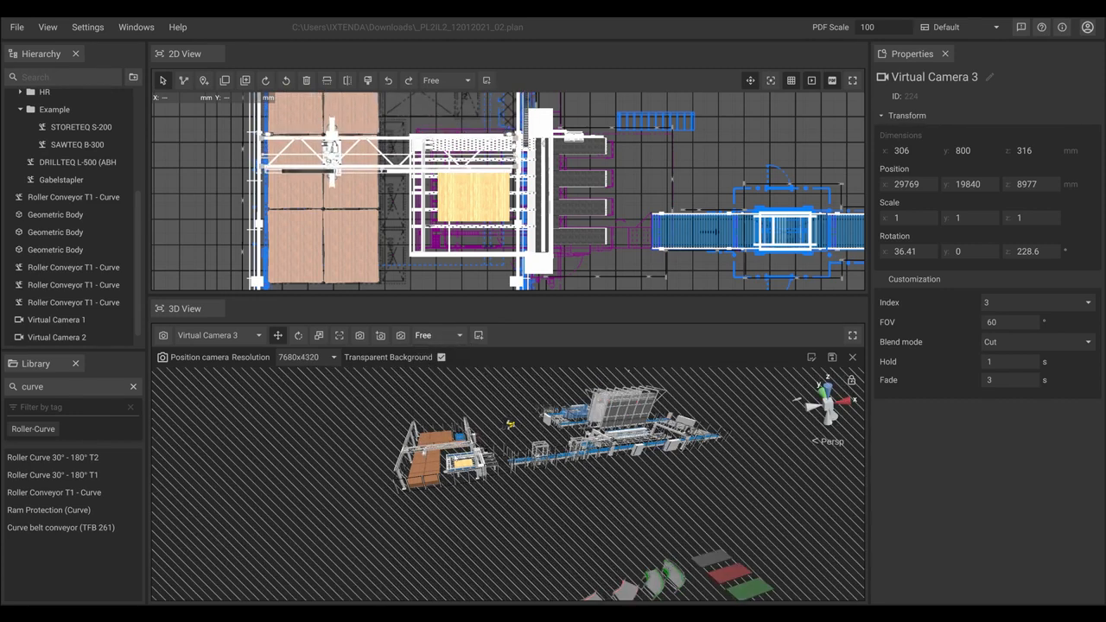
# - Widen the Hierarchy and Library area and close the 3D screenshot mode
pyautogui.moveTo(151, 428); pyautogui.dragTo(186, 417)
pyautogui.moveTo(519, 458); pyautogui.dragTo(485, 491, button='right')
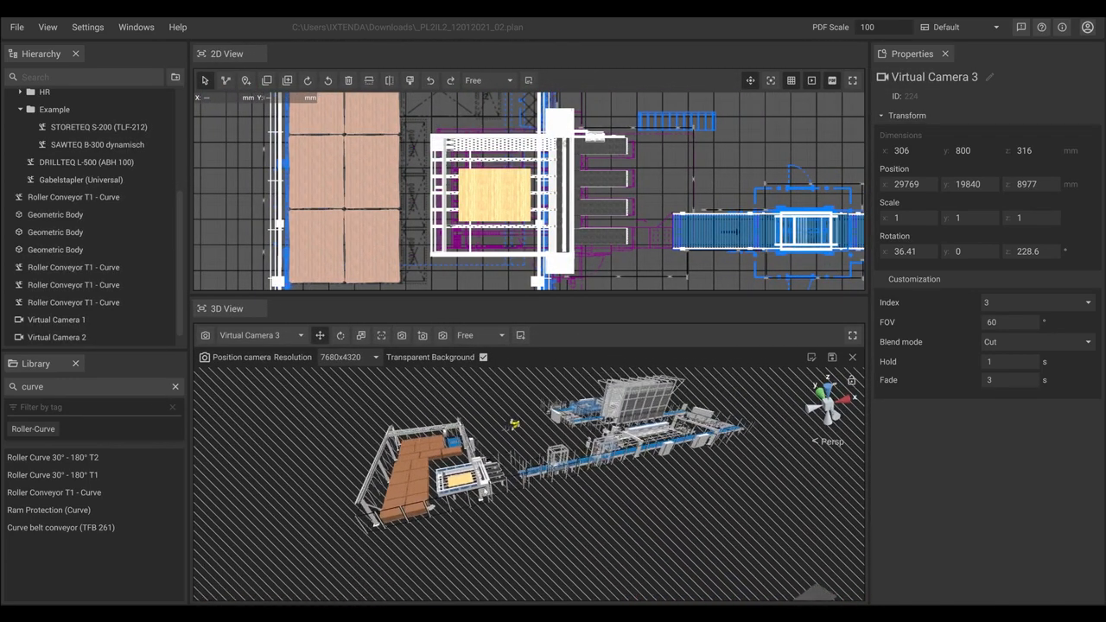
pyautogui.click(853, 357)
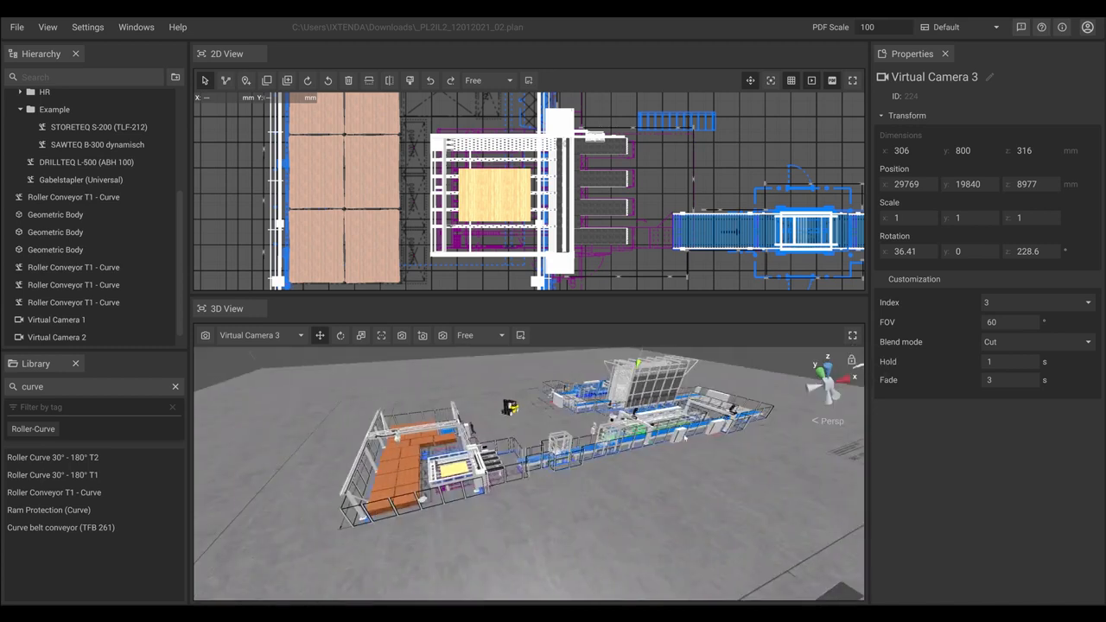
# - Enlarge the 2D view relative to the 3D view and frame the entire plant layout in it
pyautogui.moveTo(542, 296); pyautogui.dragTo(541, 403)
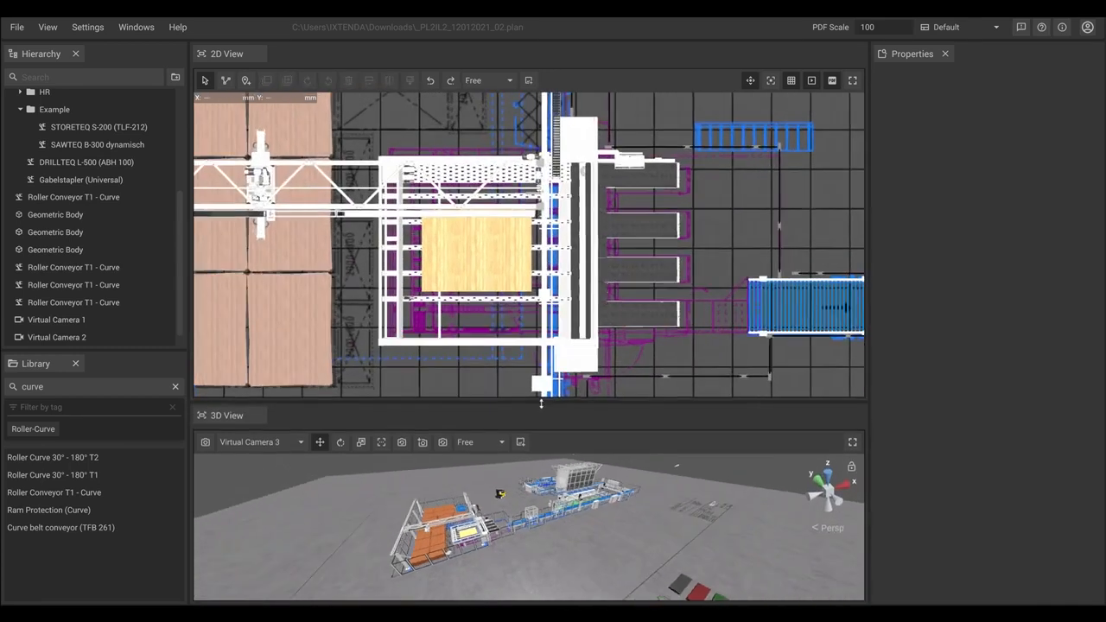
pyautogui.scroll(-8, 403, 308)
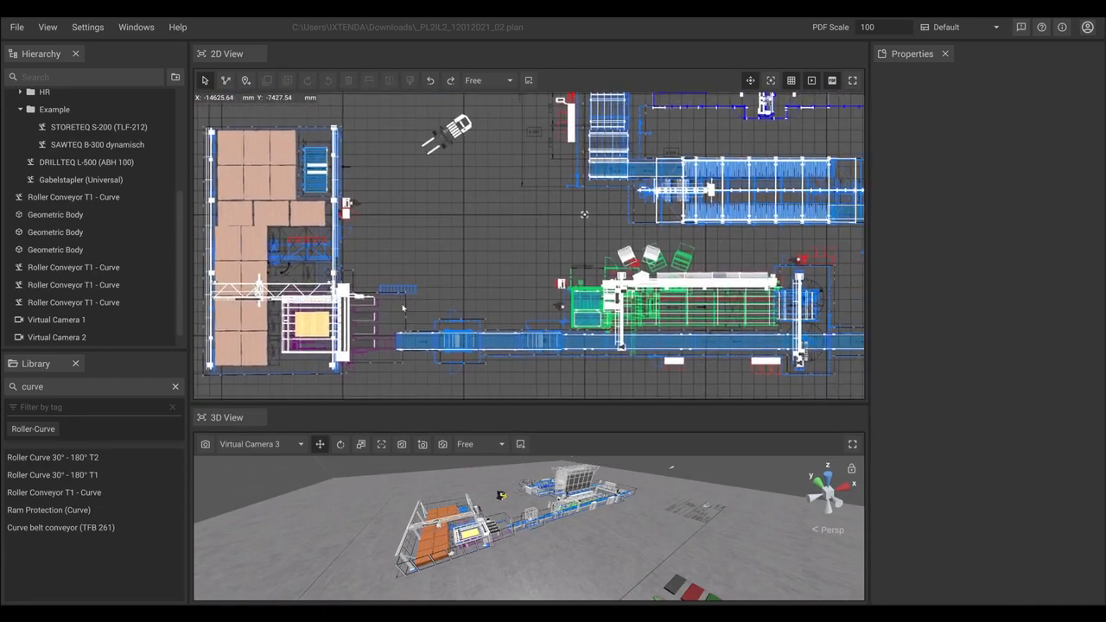
pyautogui.scroll(-5, 402, 308)
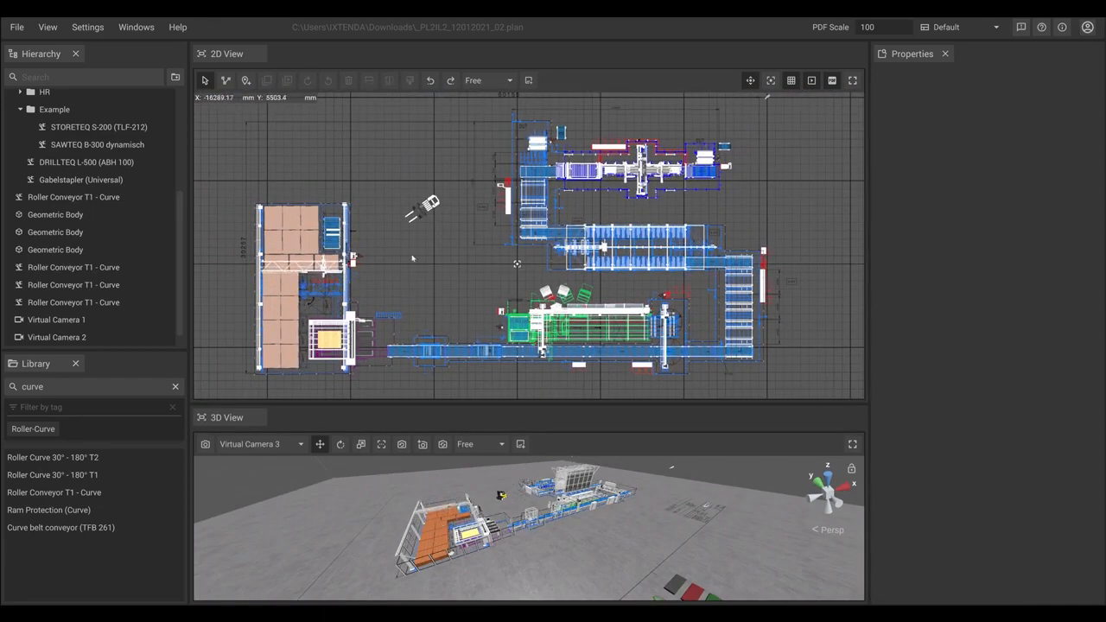
pyautogui.scroll(-1, 570, 301)
pyautogui.moveTo(569, 301); pyautogui.dragTo(576, 293, button='middle')
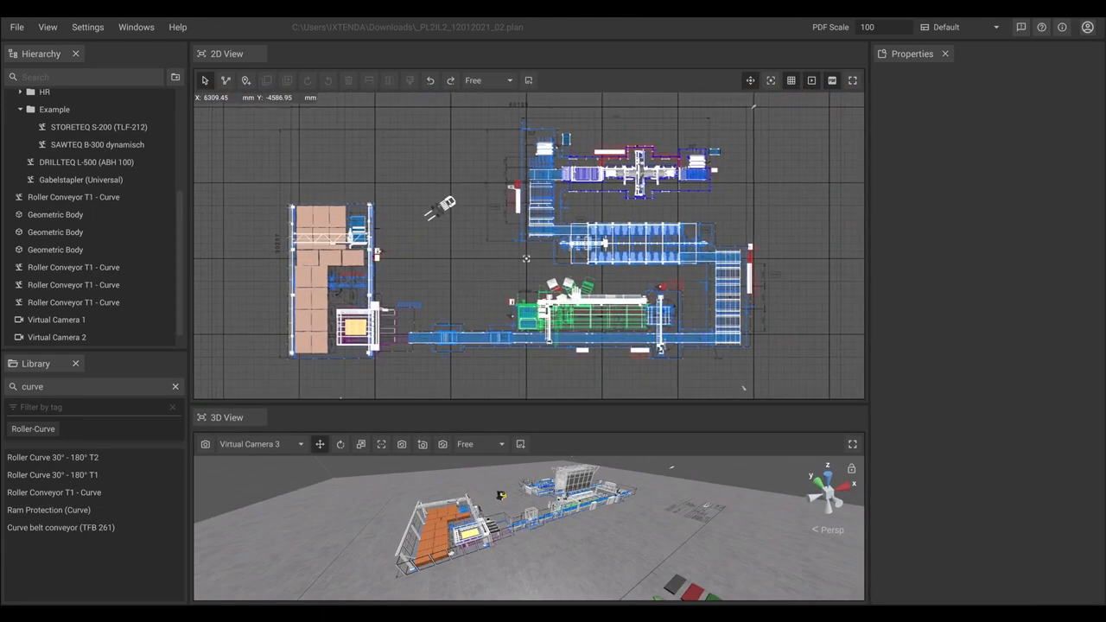
# - Start a 2D view screenshot with a resolution of 7680x4320 and a transparent background
pyautogui.click(529, 81)
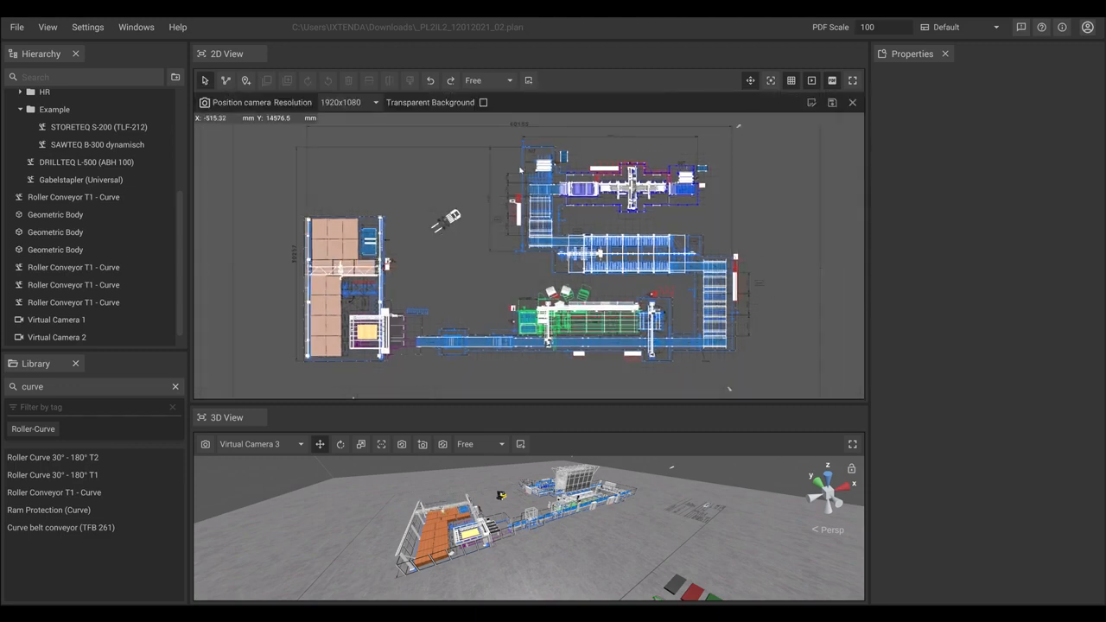
pyautogui.click(346, 102)
pyautogui.click(342, 161)
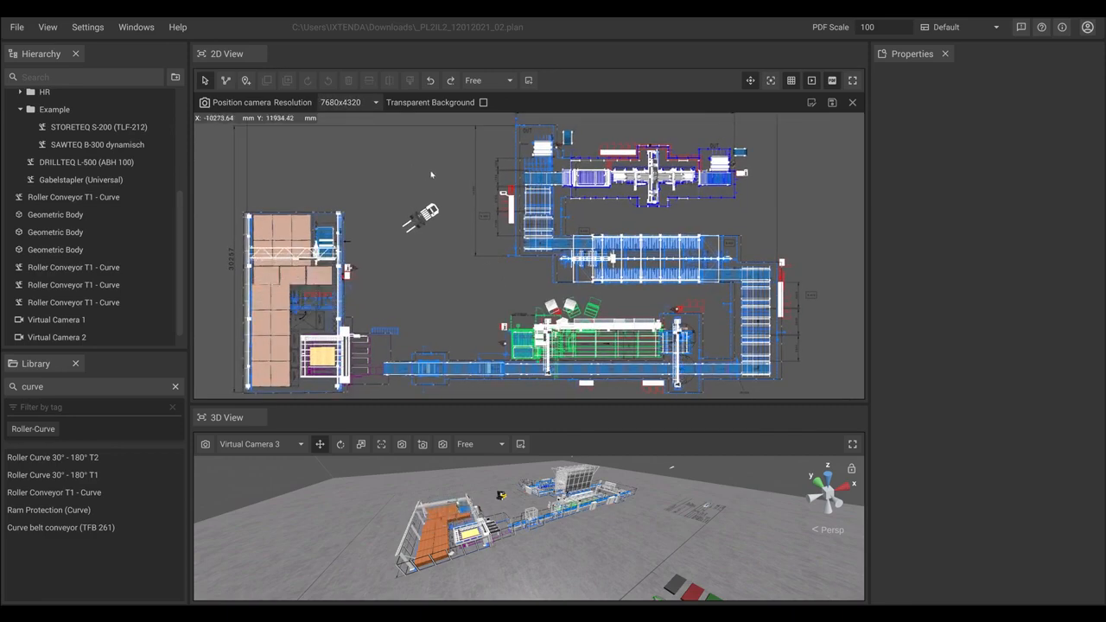
pyautogui.click(483, 102)
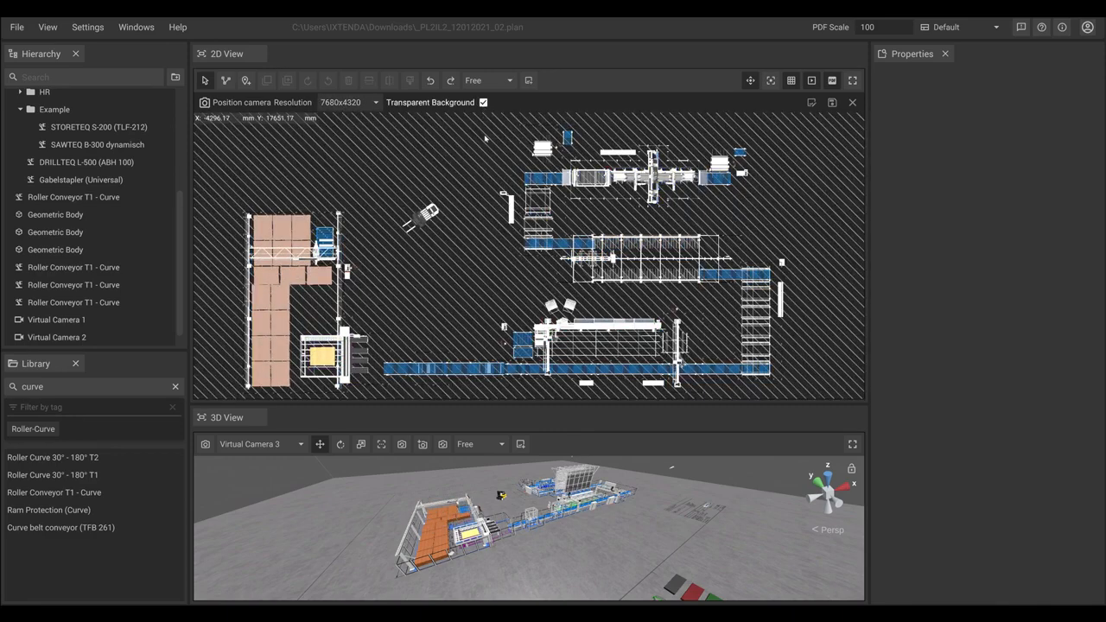
# - Edit the 2D screenshot by circling the forklift in red and reduce the pen size
pyautogui.click(811, 102)
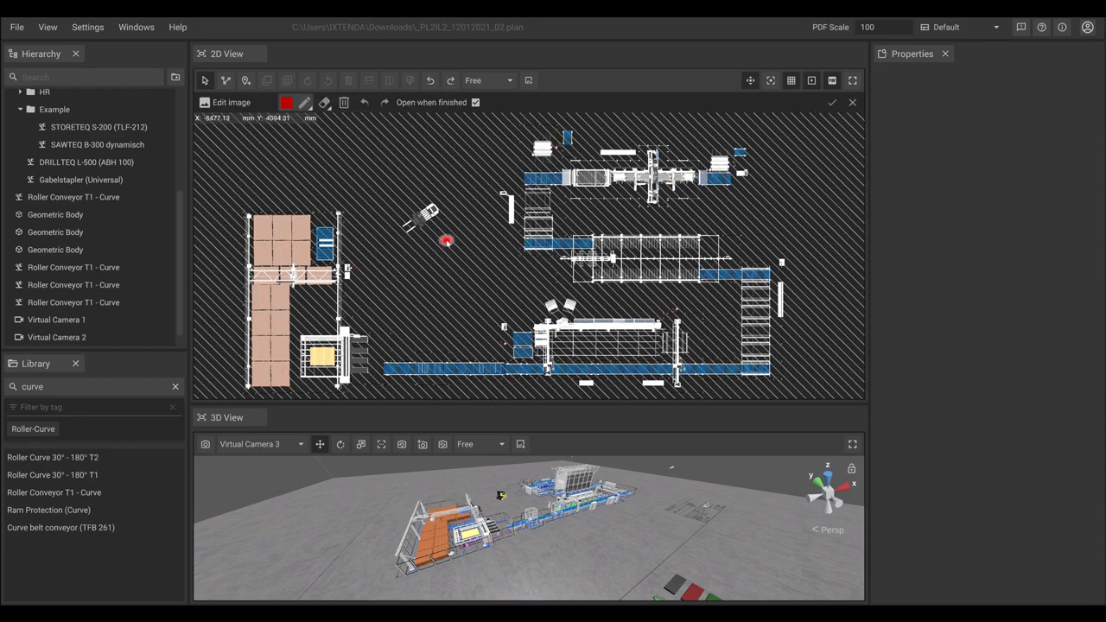
pyautogui.moveTo(426, 185); pyautogui.dragTo(449, 204)
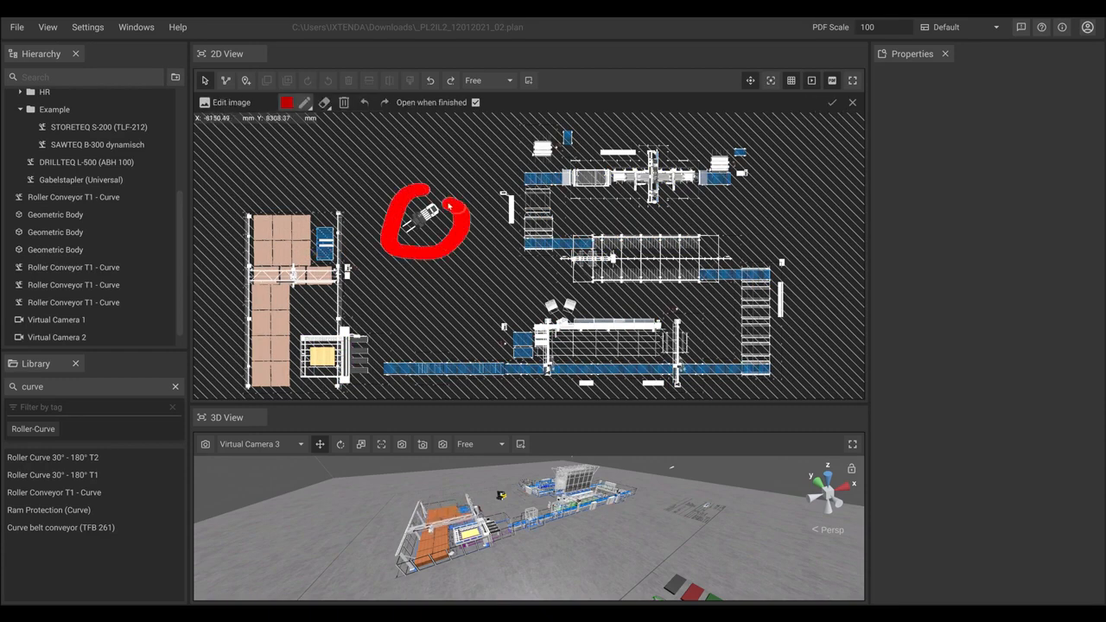
pyautogui.click(311, 106)
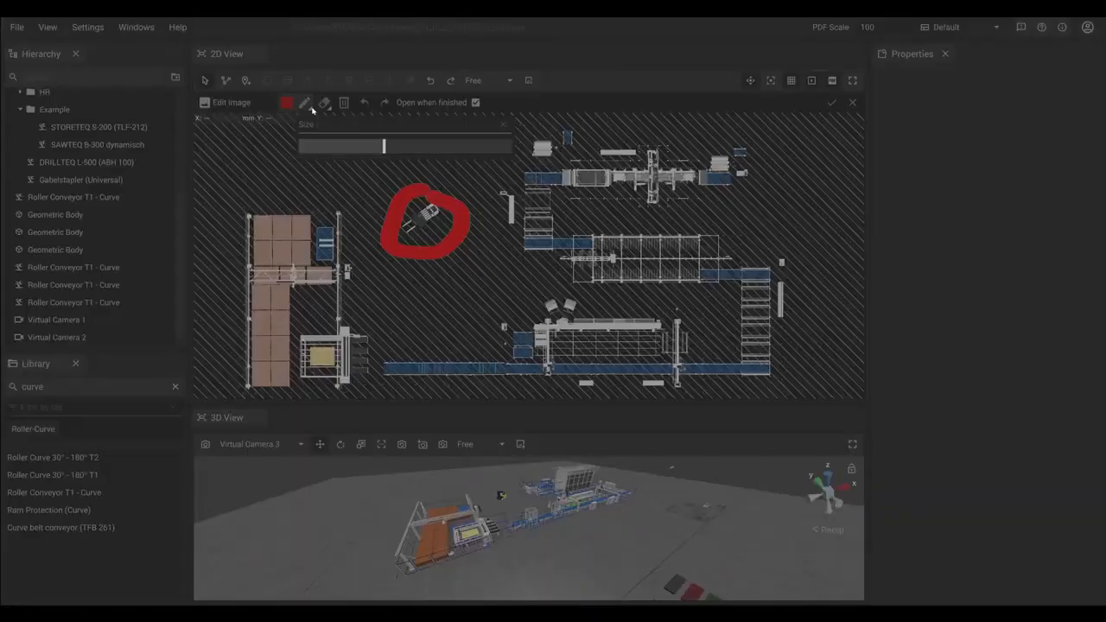
pyautogui.moveTo(372, 145); pyautogui.dragTo(315, 147)
pyautogui.click(503, 126)
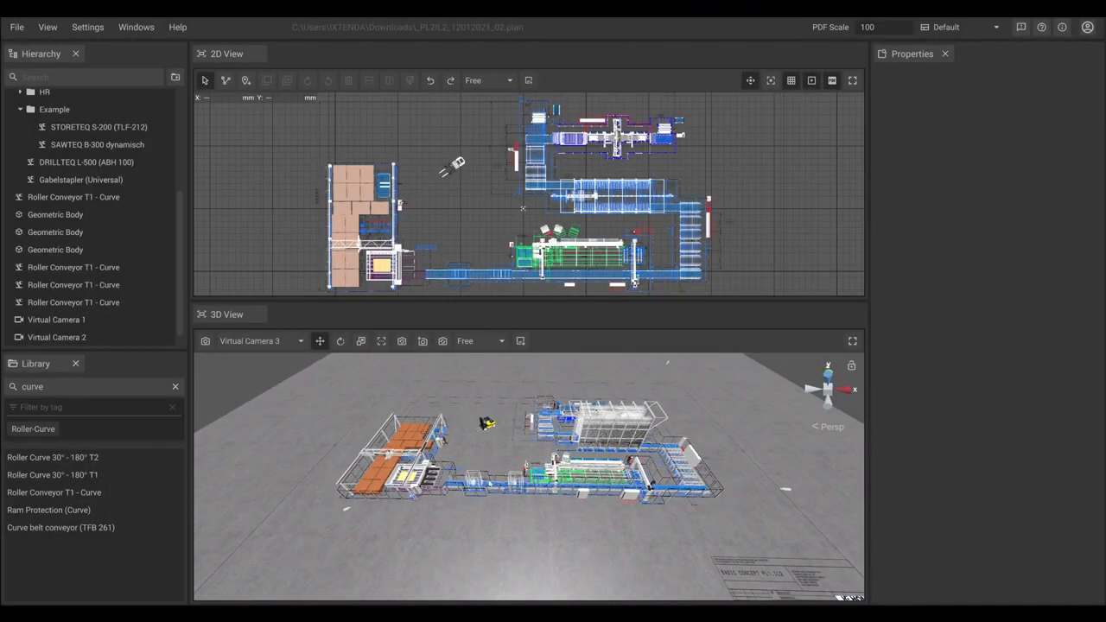
# - Select Virtual Camera 1 in the 3D view
pyautogui.click(416, 519)
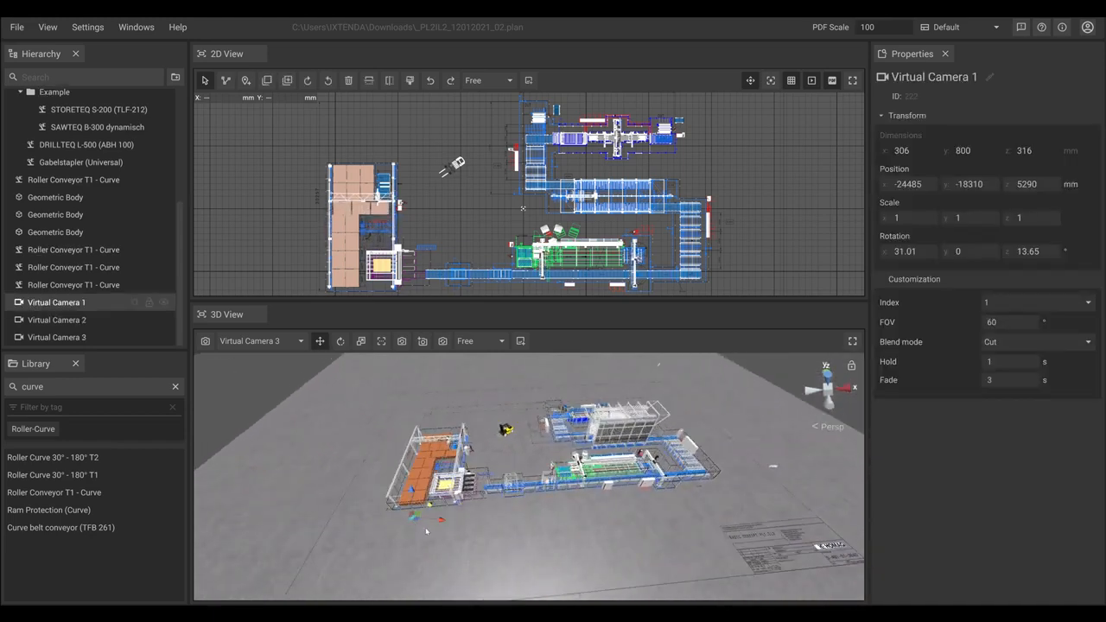
pyautogui.click(510, 537)
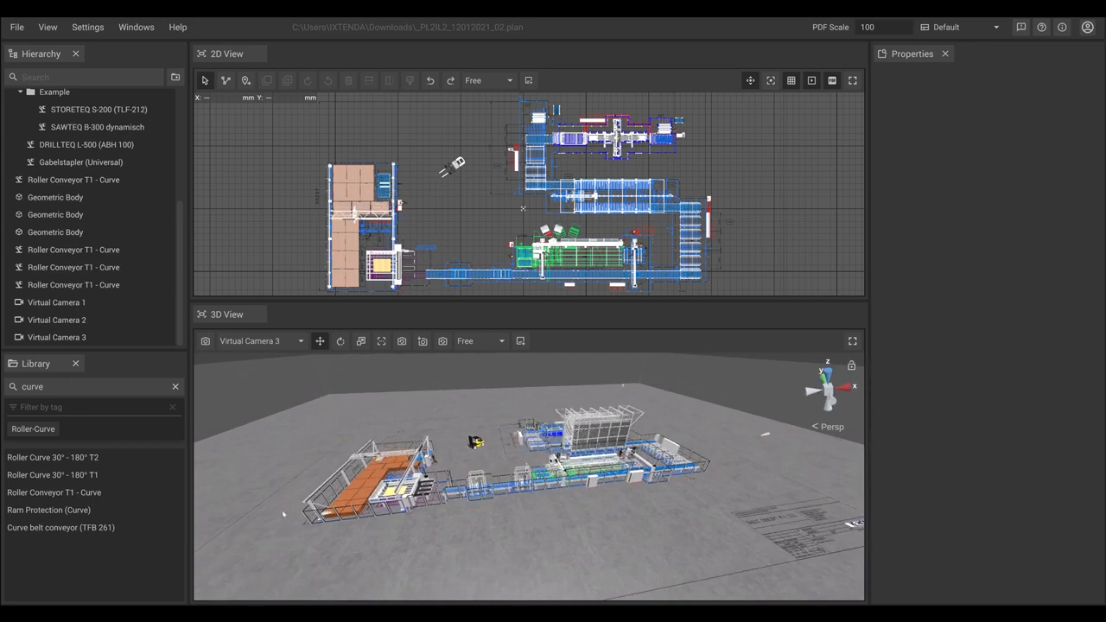
pyautogui.click(349, 510)
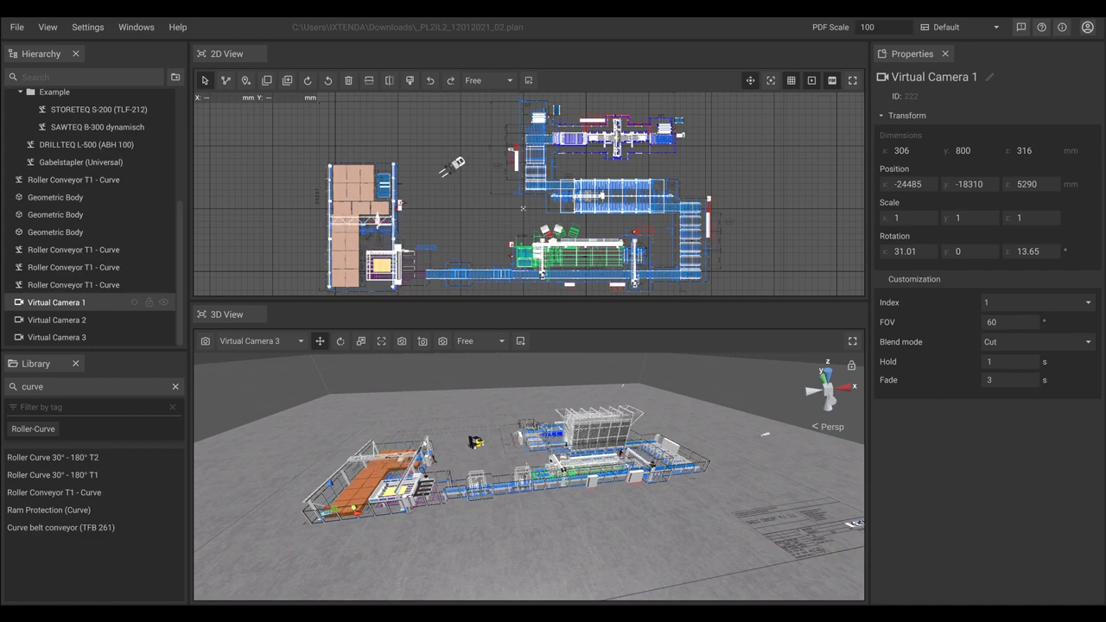
# - Open the video export settings and keep the aspect ratio at 16:9 and the resolution at 3840x2160
pyautogui.click(19, 29)
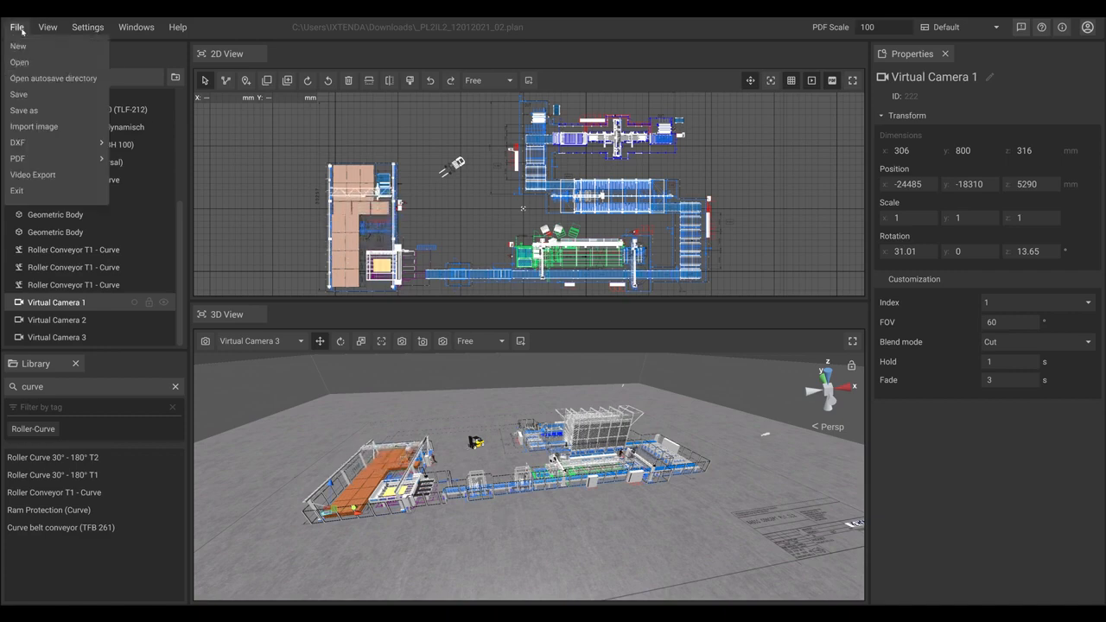
pyautogui.click(31, 174)
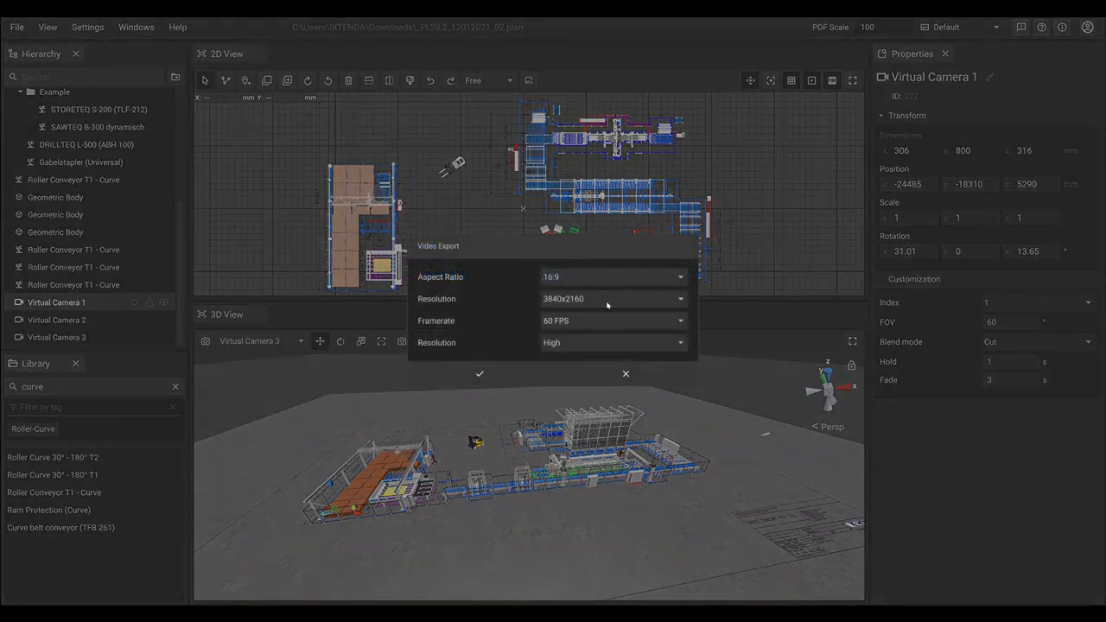
pyautogui.click(611, 279)
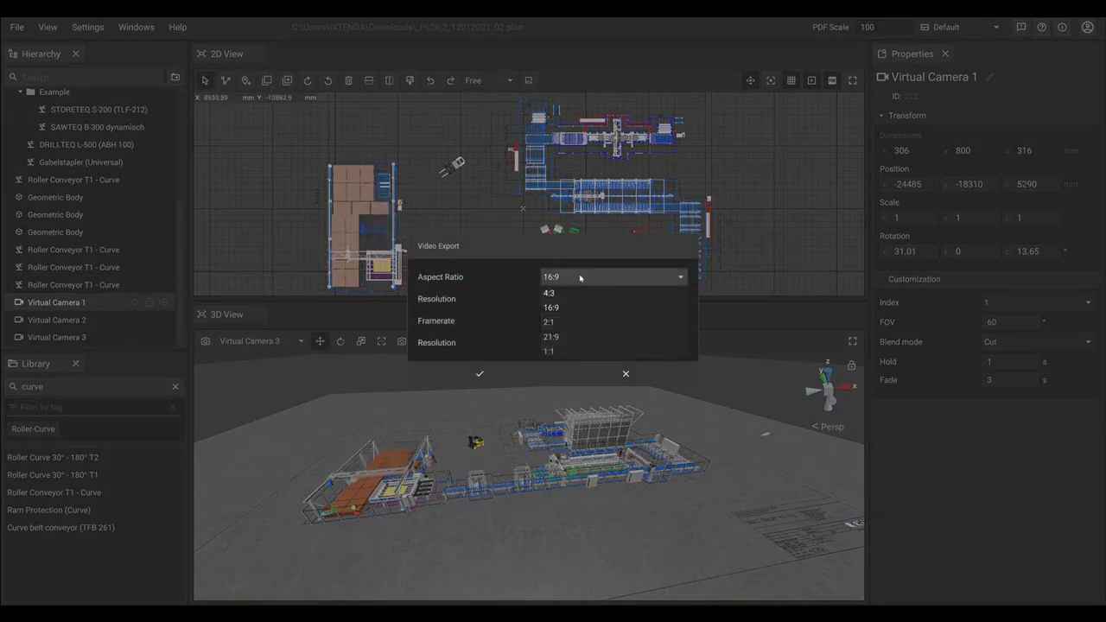
pyautogui.click(571, 306)
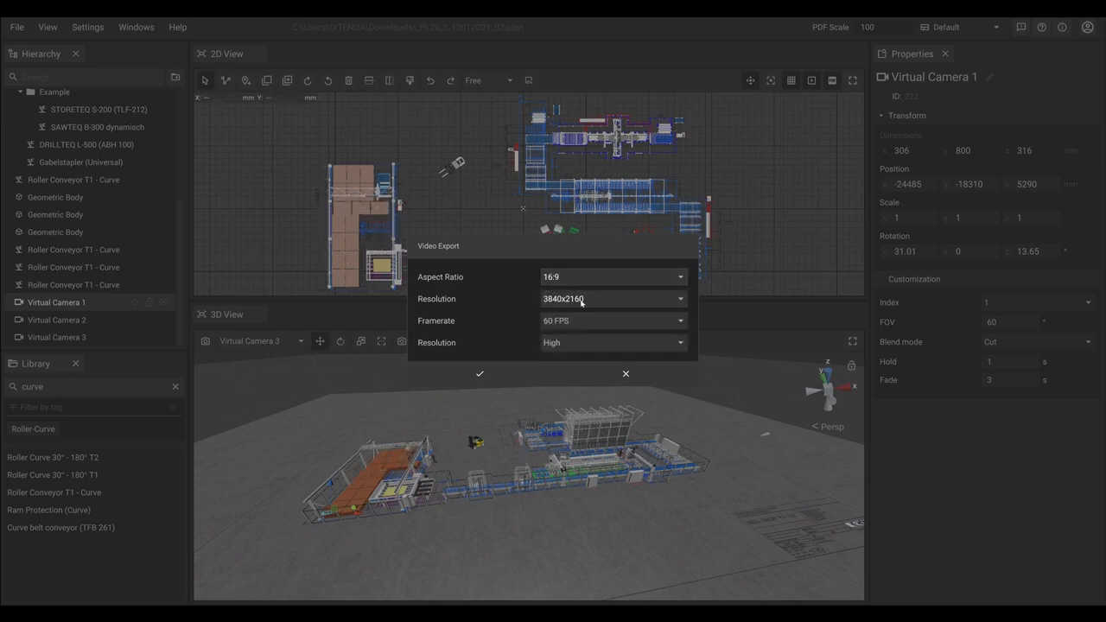
pyautogui.click(580, 300)
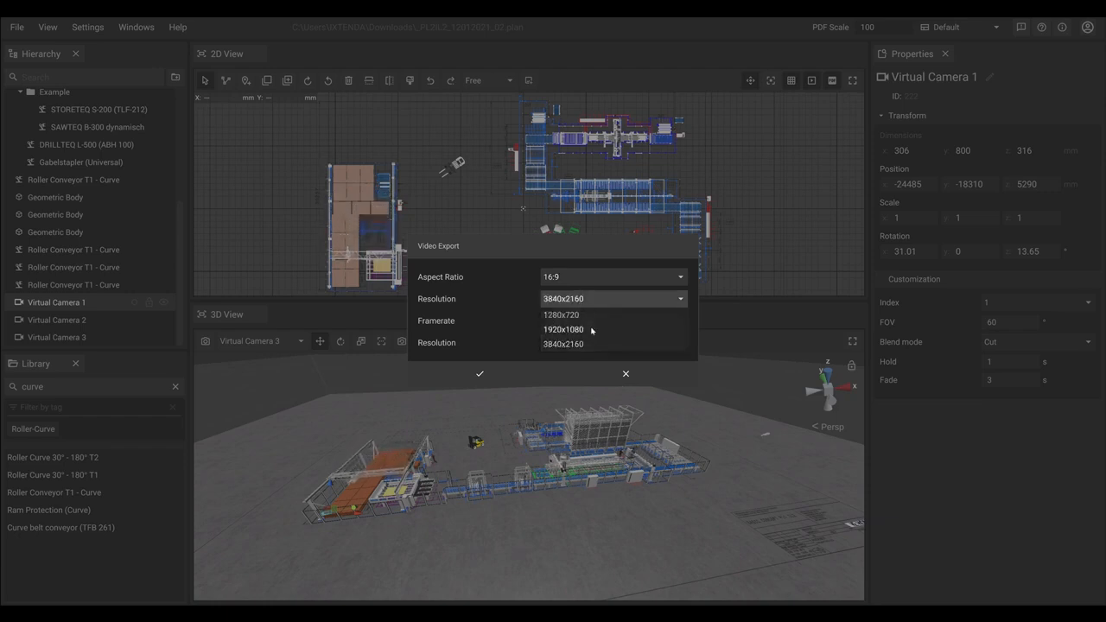
pyautogui.click(544, 306)
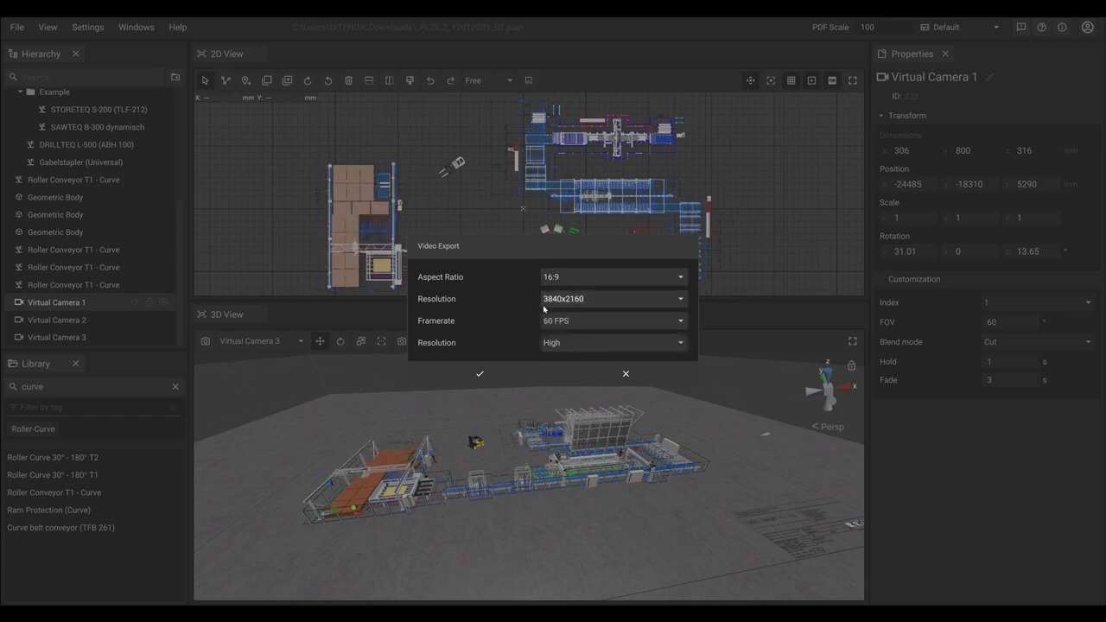
# - Keep the video export framerate at 60 FPS, try the Low quality, return it to High and confirm the export
pyautogui.click(586, 327)
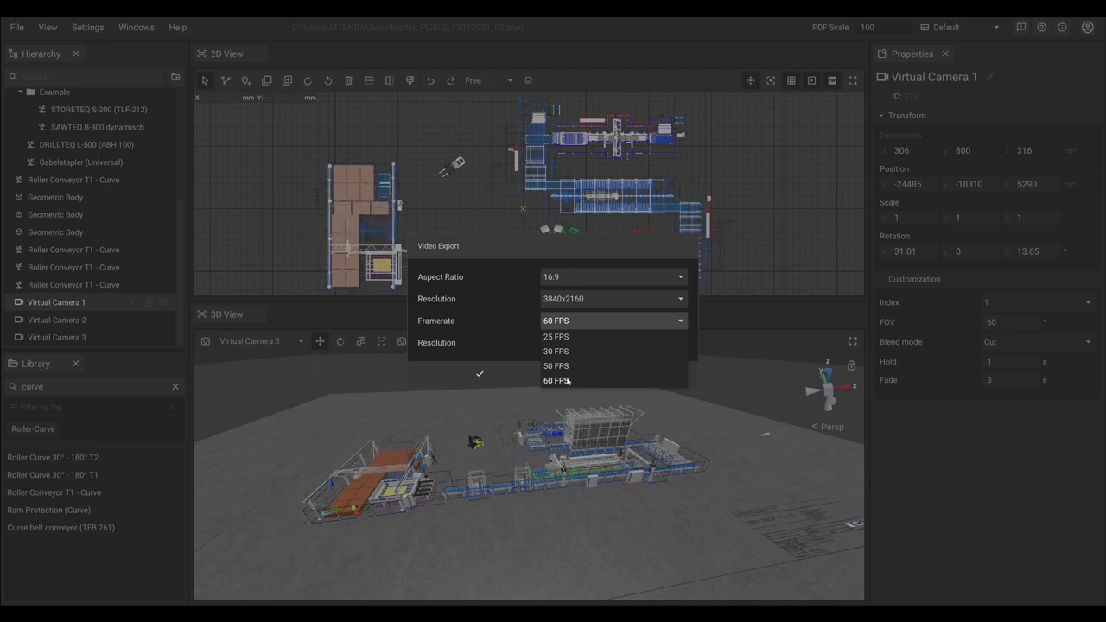
pyautogui.click(479, 333)
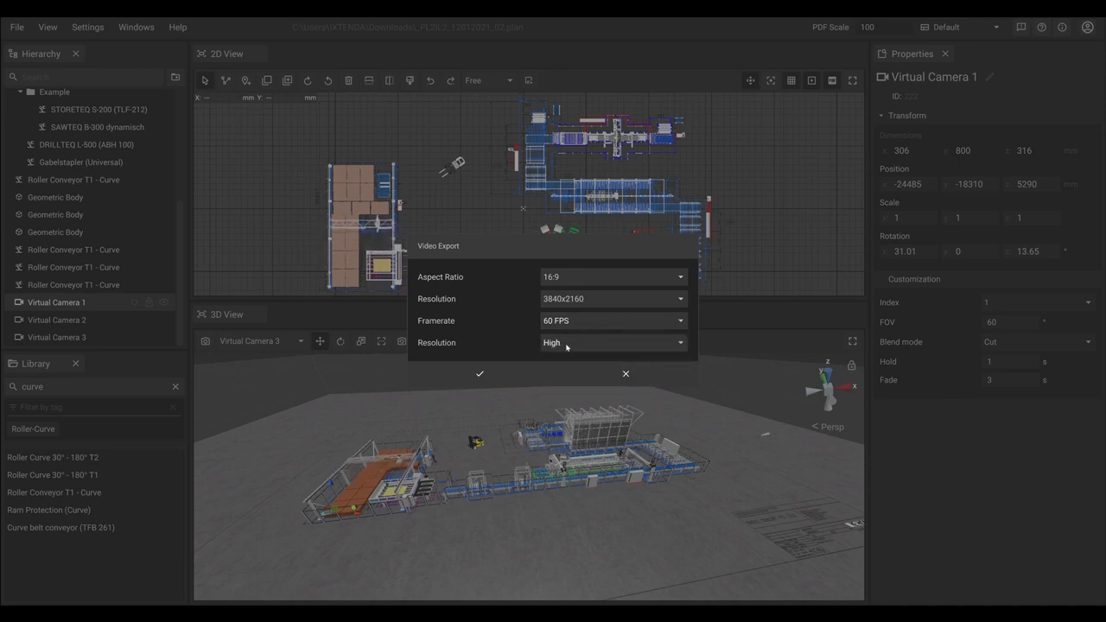
pyautogui.click(567, 345)
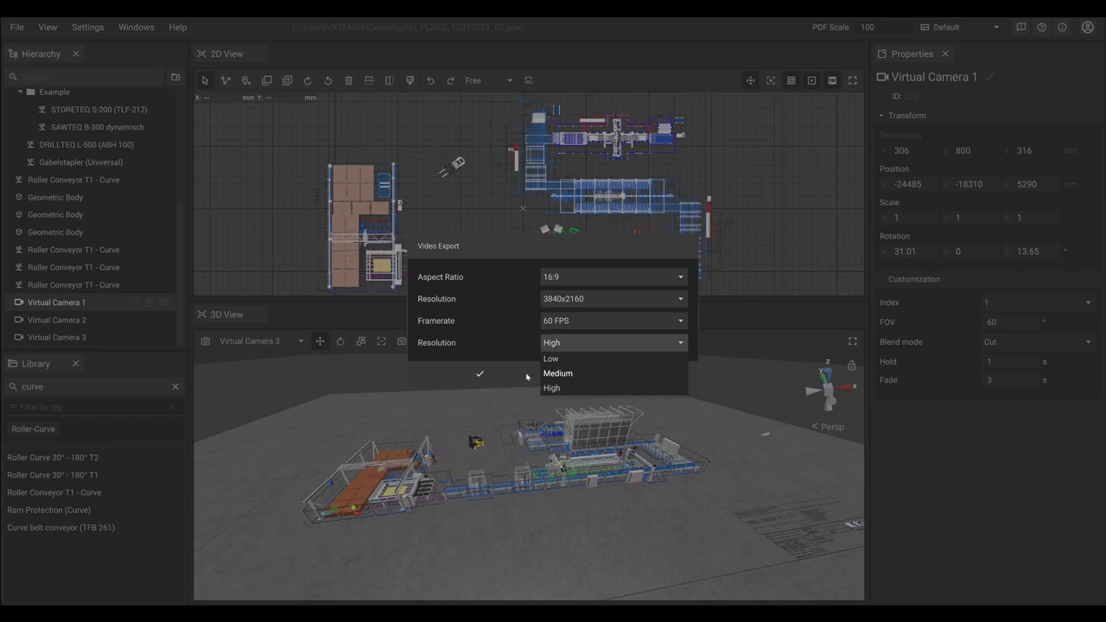
pyautogui.click(563, 360)
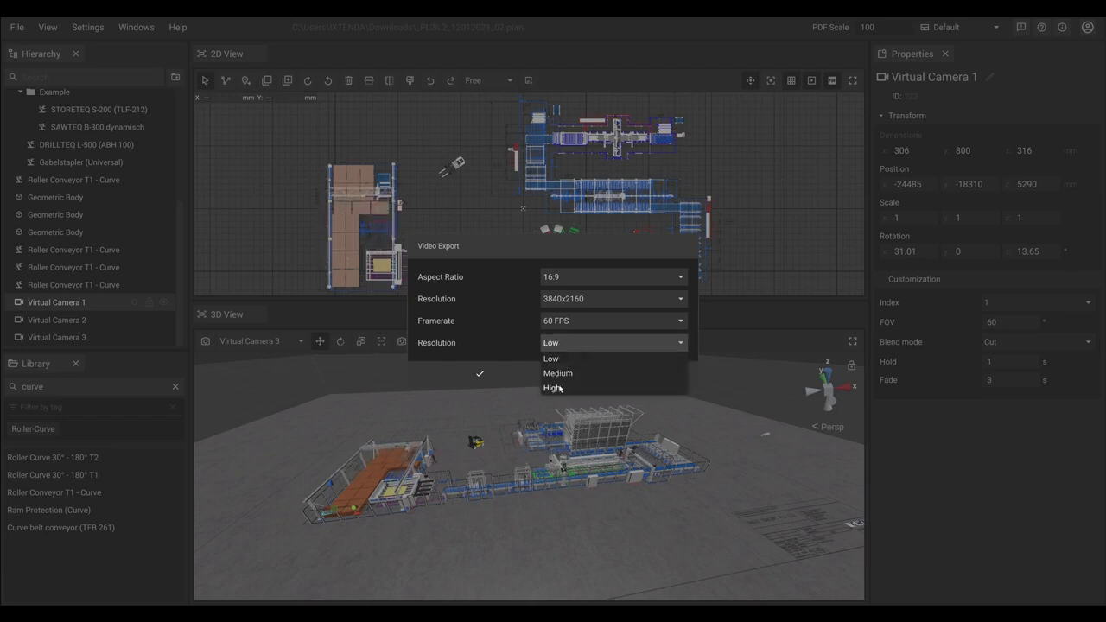
pyautogui.click(560, 388)
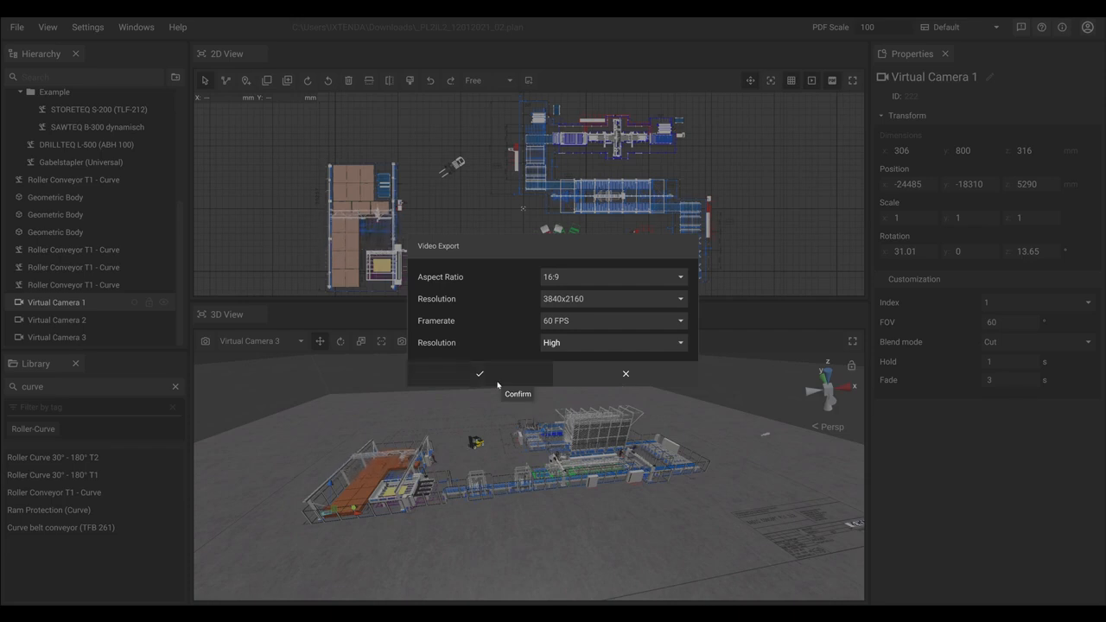
pyautogui.click(565, 347)
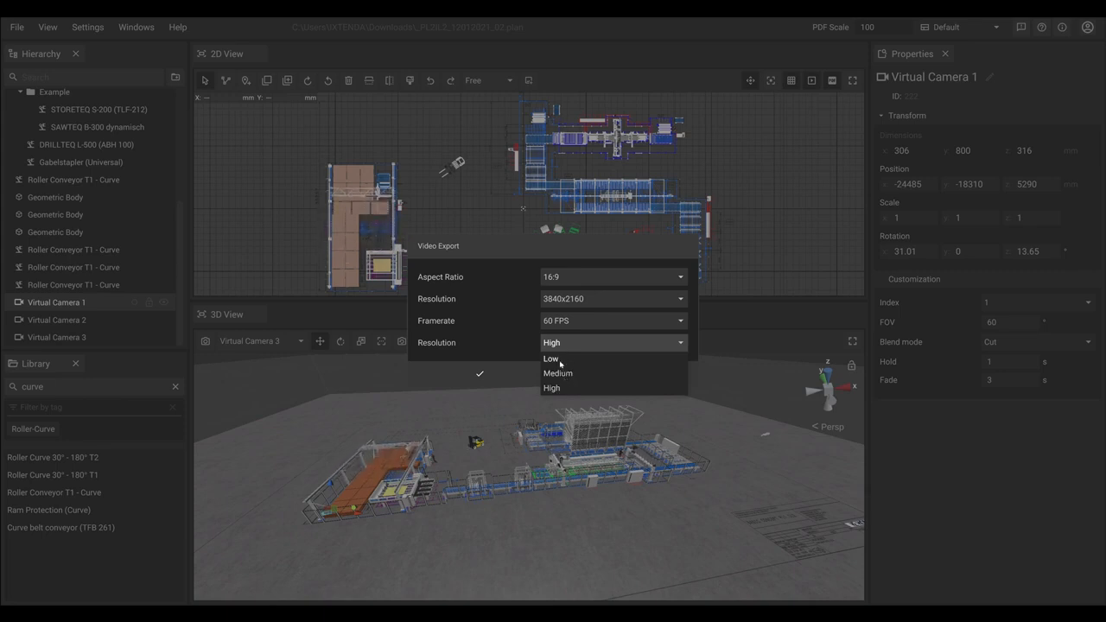
pyautogui.click(554, 392)
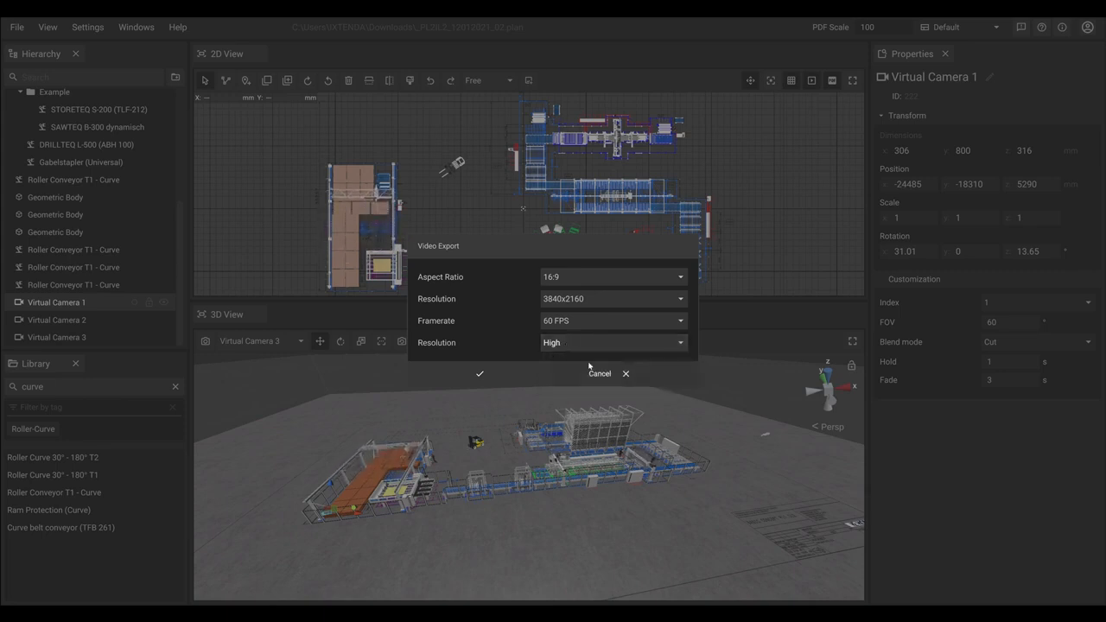
pyautogui.click(474, 381)
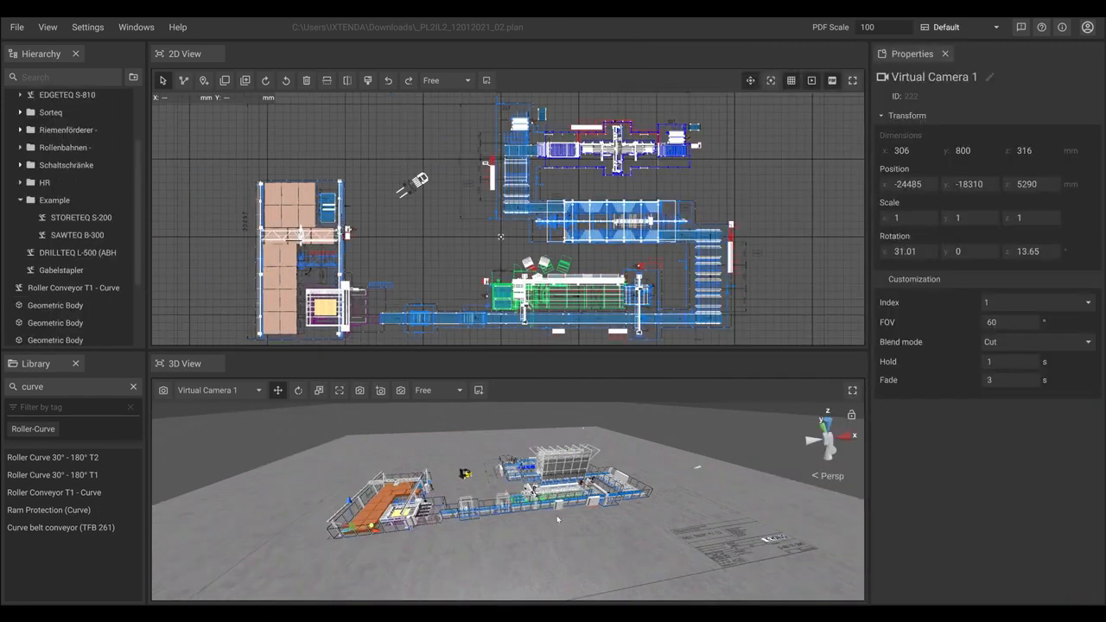
# - Frame the plant line closer in the 3D view and call up the video export again
pyautogui.scroll(2, 556, 515)
pyautogui.moveTo(557, 515); pyautogui.dragTo(456, 431, button='right')
pyautogui.click(17, 27)
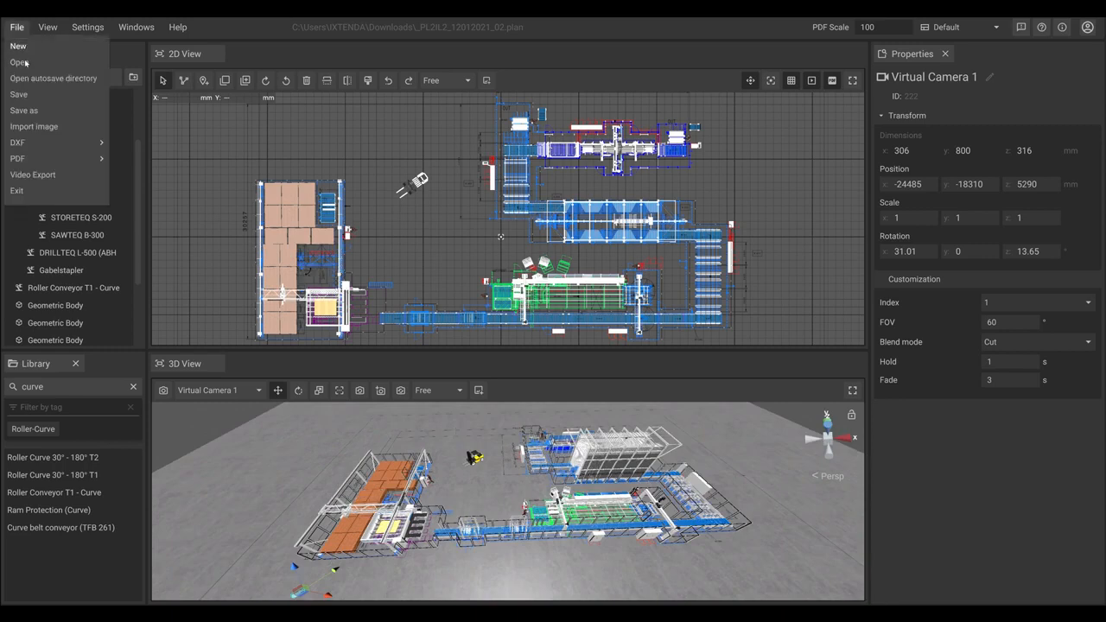
pyautogui.click(48, 180)
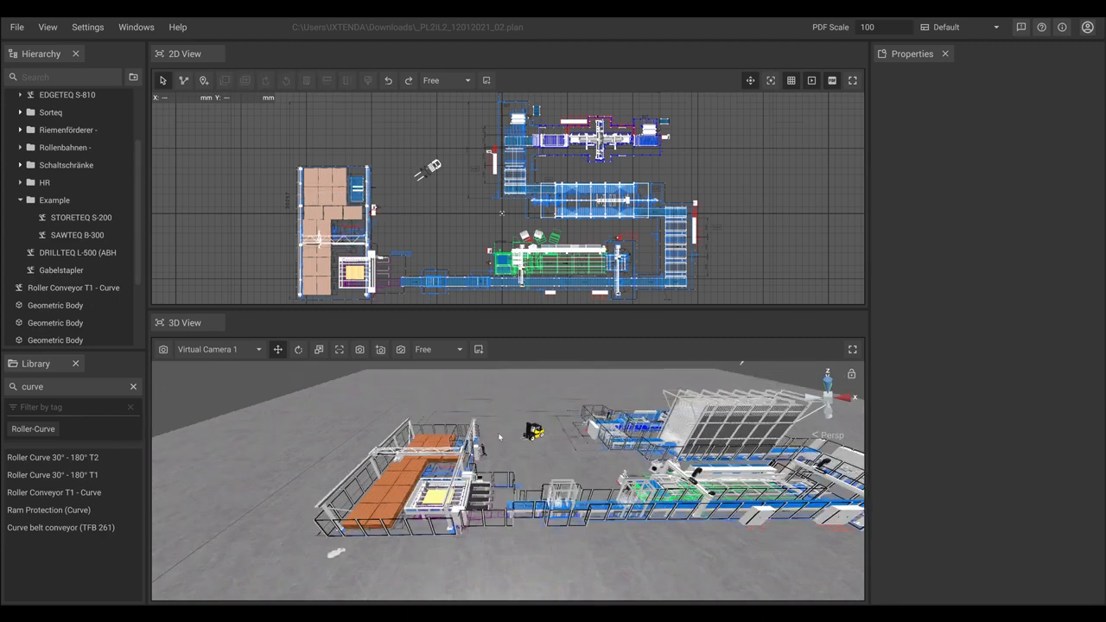
# - Box-select the storage area in the 2D view, then the storage area and its surrounding fences in the 3D view
pyautogui.moveTo(345, 236); pyautogui.dragTo(396, 219, button='middle')
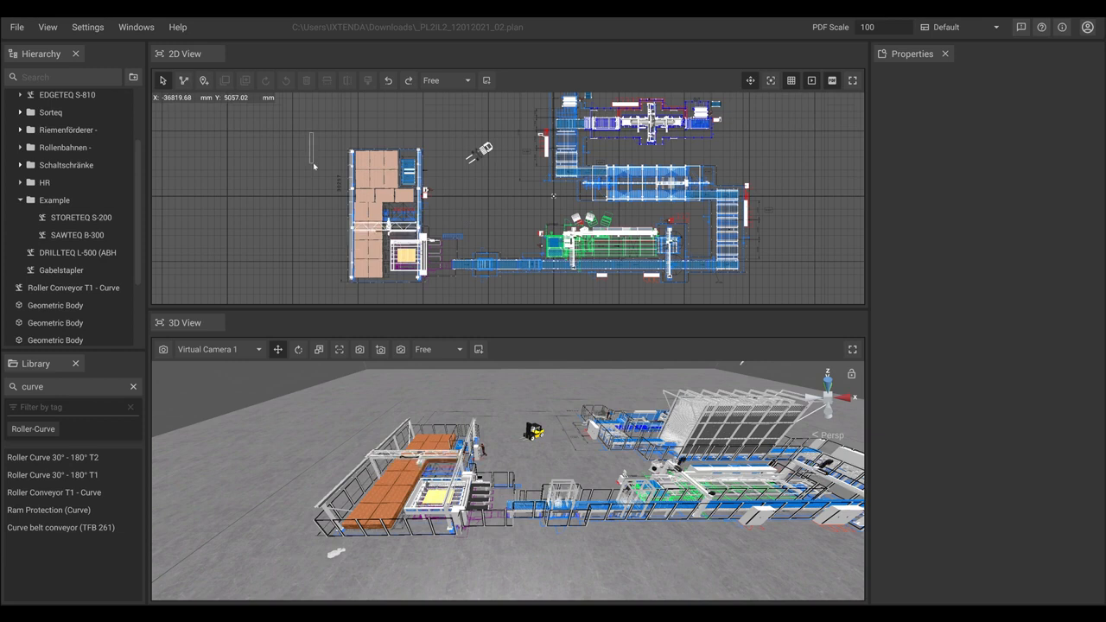
pyautogui.moveTo(314, 166); pyautogui.dragTo(425, 293)
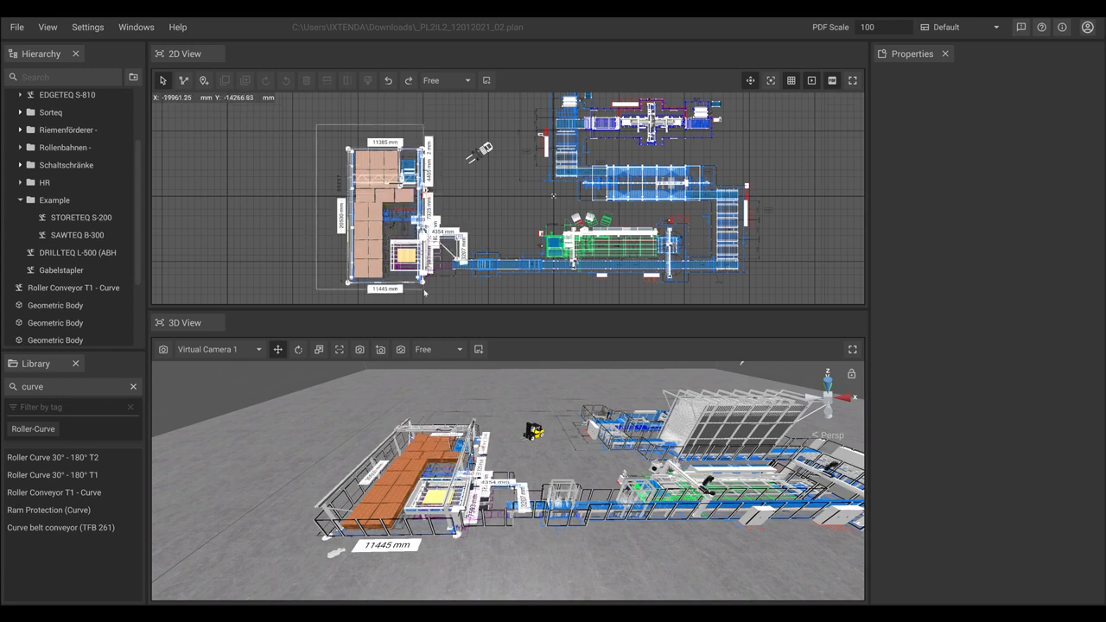
pyautogui.moveTo(283, 384); pyautogui.dragTo(494, 548)
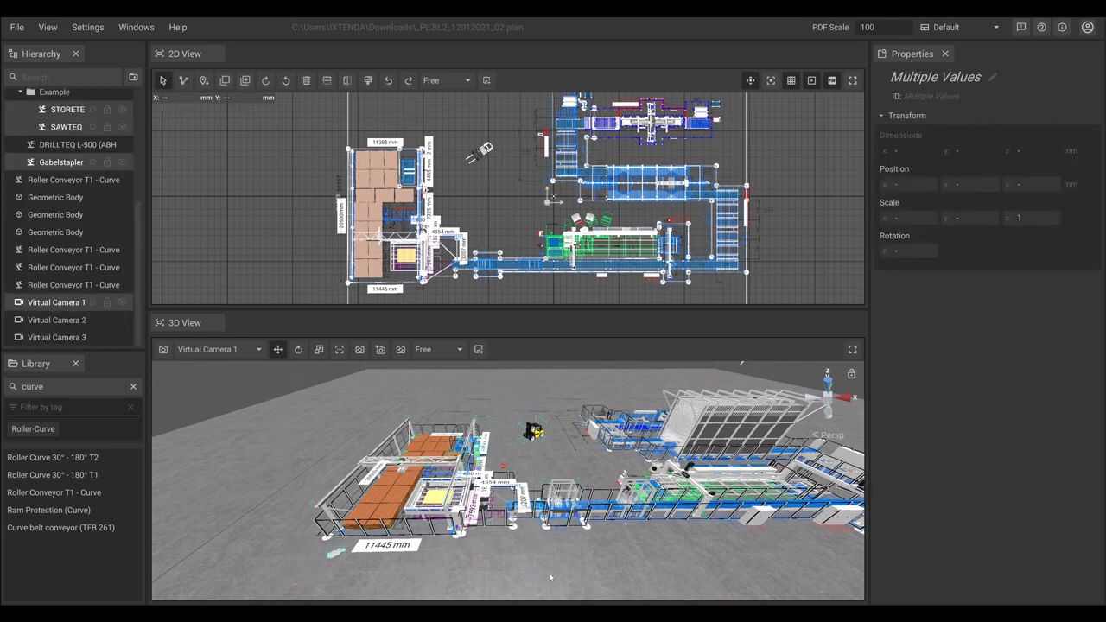
# - Clear the selection, select the SORTEQ R-200 shelf storage in the 3D view and deselect it again
pyautogui.click(551, 578)
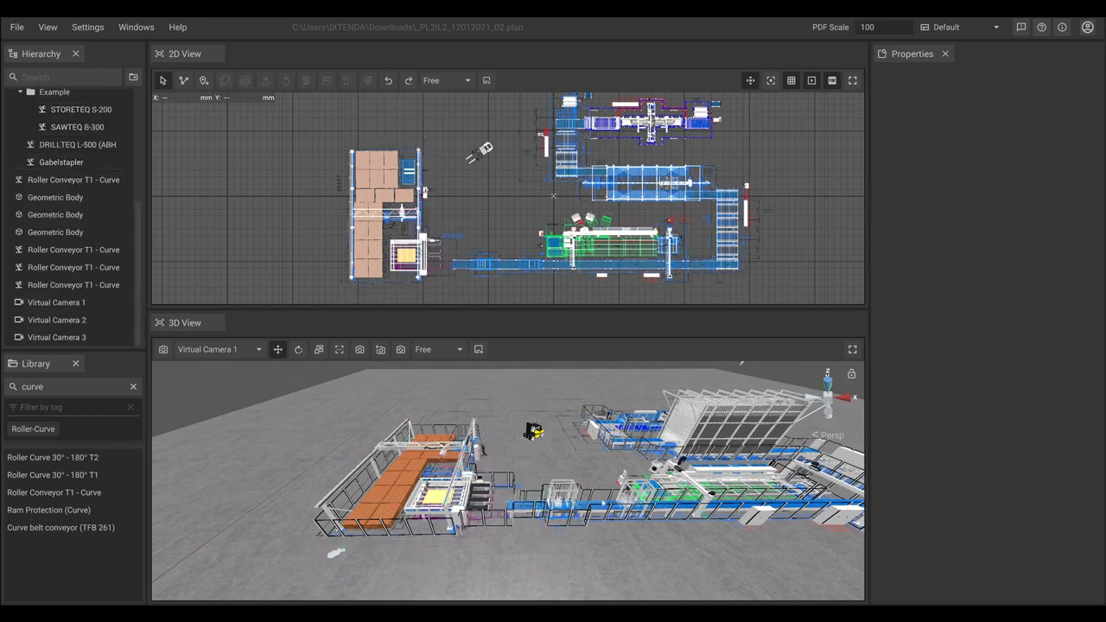
pyautogui.moveTo(603, 503); pyautogui.dragTo(492, 464, button='middle')
pyautogui.scroll(-2, 492, 465)
pyautogui.click(593, 415)
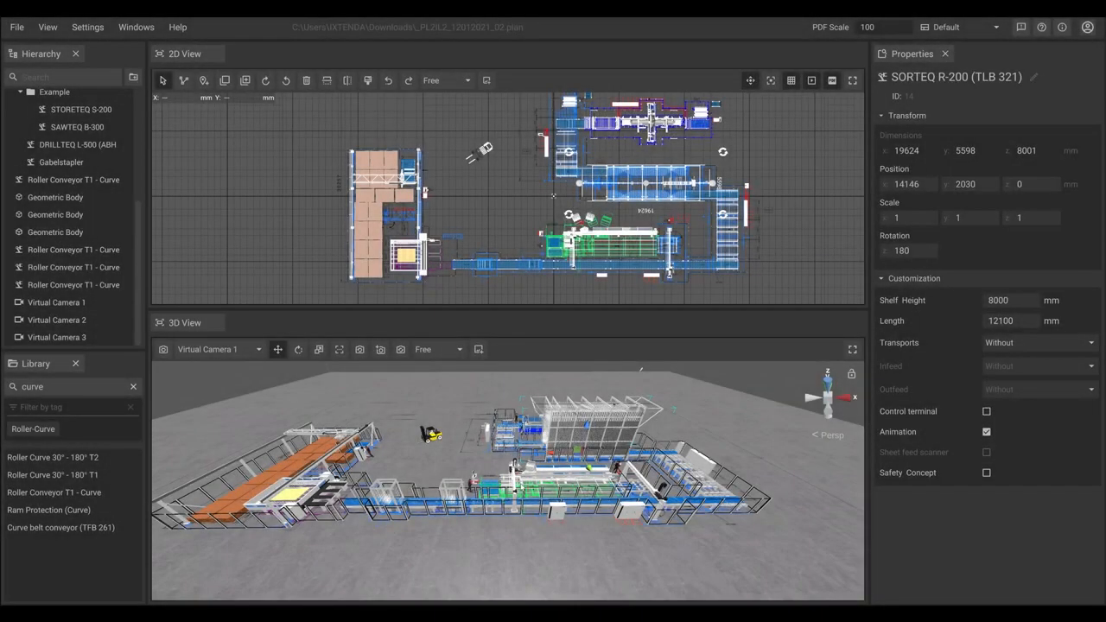
pyautogui.click(470, 529)
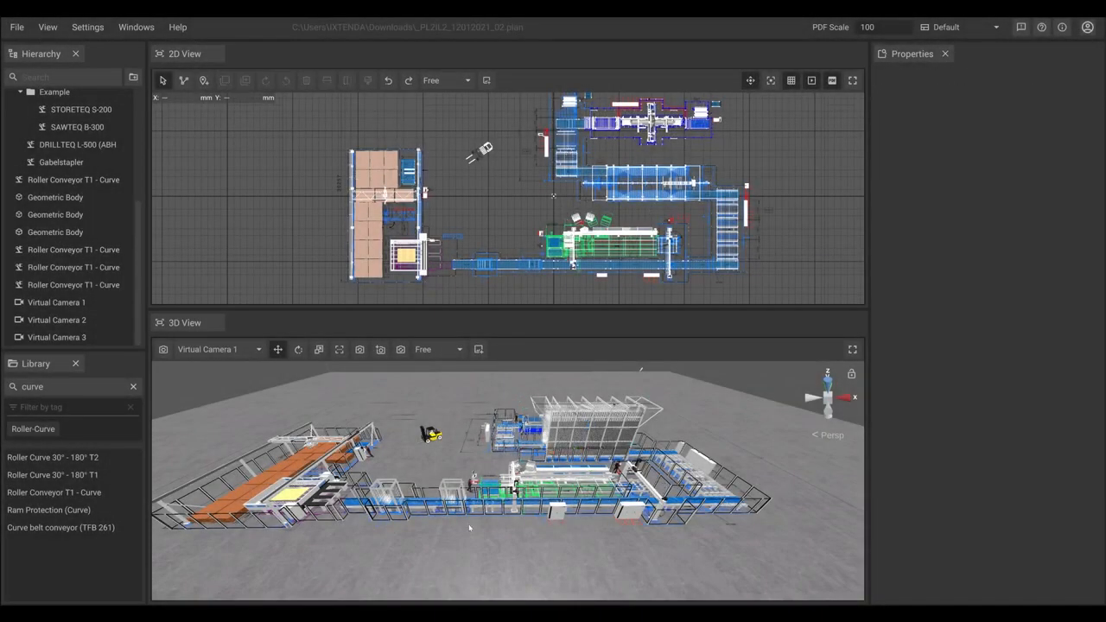
pyautogui.moveTo(468, 523); pyautogui.dragTo(505, 524, button='middle')
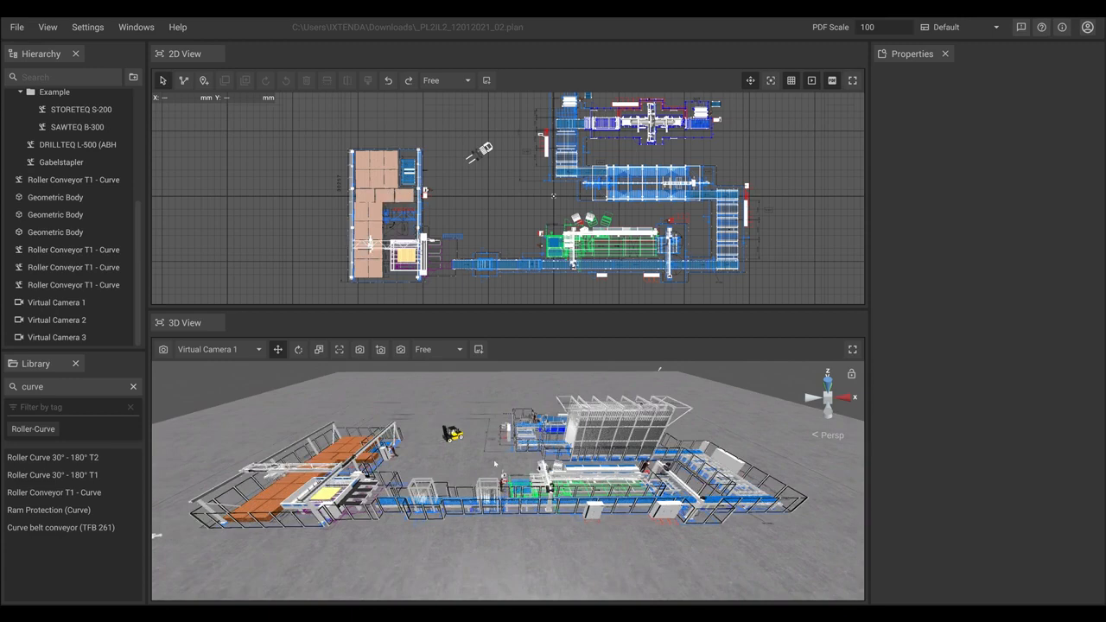
pyautogui.moveTo(496, 463); pyautogui.dragTo(506, 473, button='middle')
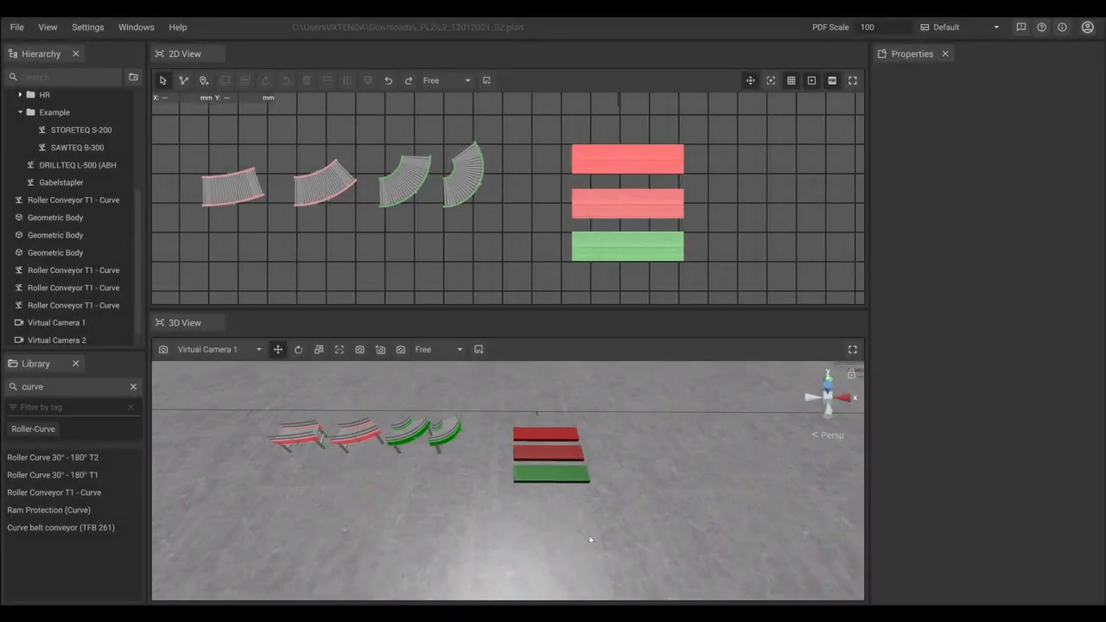
# - Select the rear red geometric body and the last green roller curve in turn in the 3D view to compare their properties
pyautogui.click(544, 435)
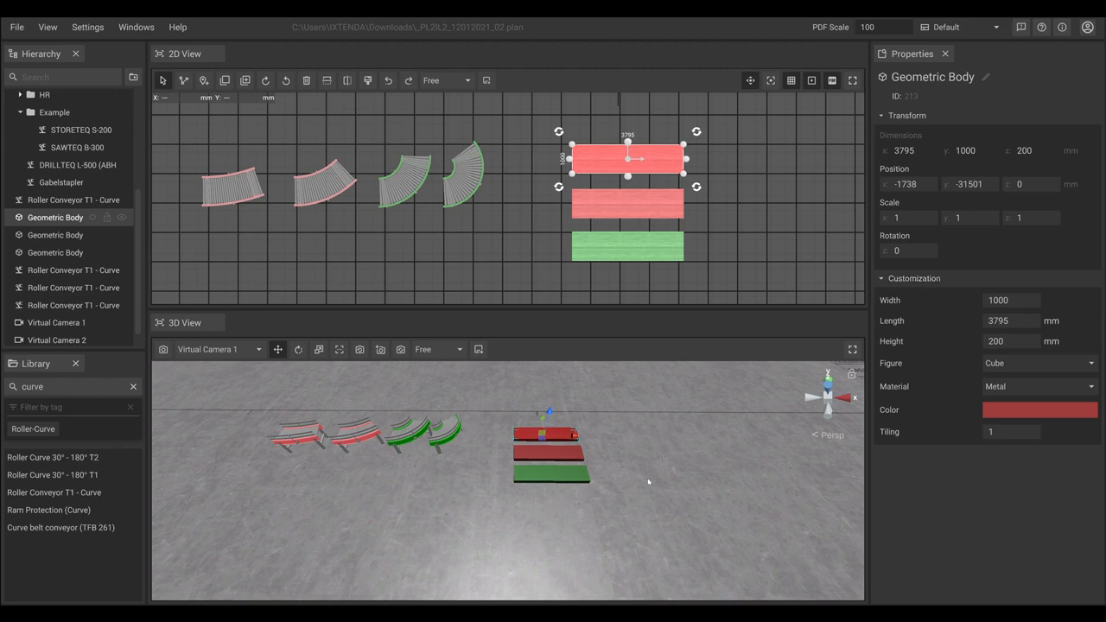
pyautogui.moveTo(648, 482); pyautogui.dragTo(649, 484, button='right')
pyautogui.press('w')
pyautogui.press('d')
pyautogui.press('w')
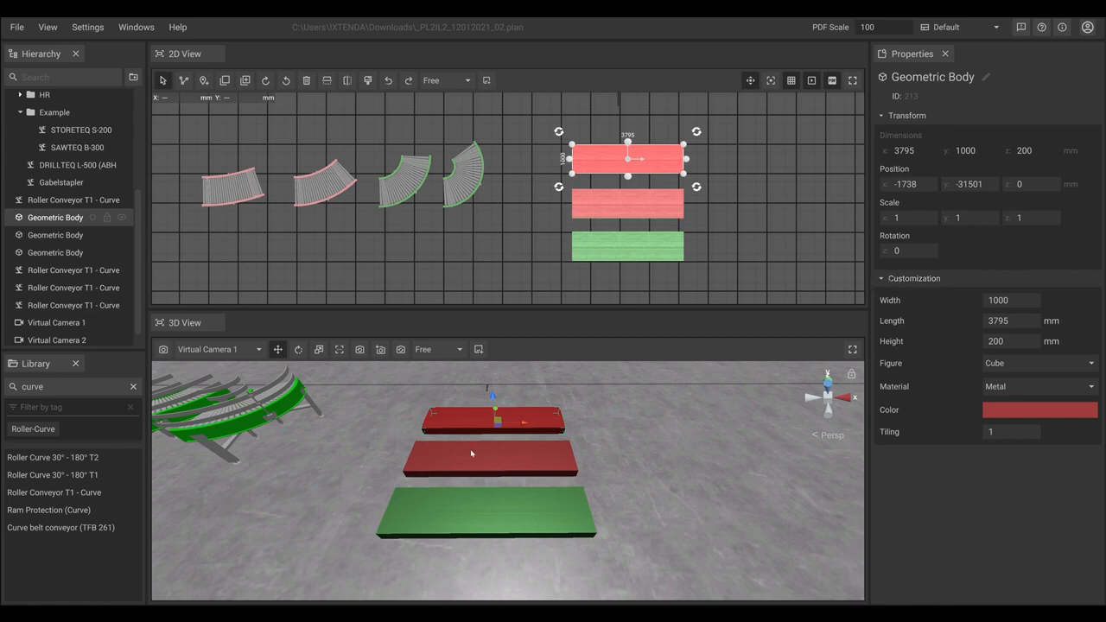
pyautogui.click(252, 408)
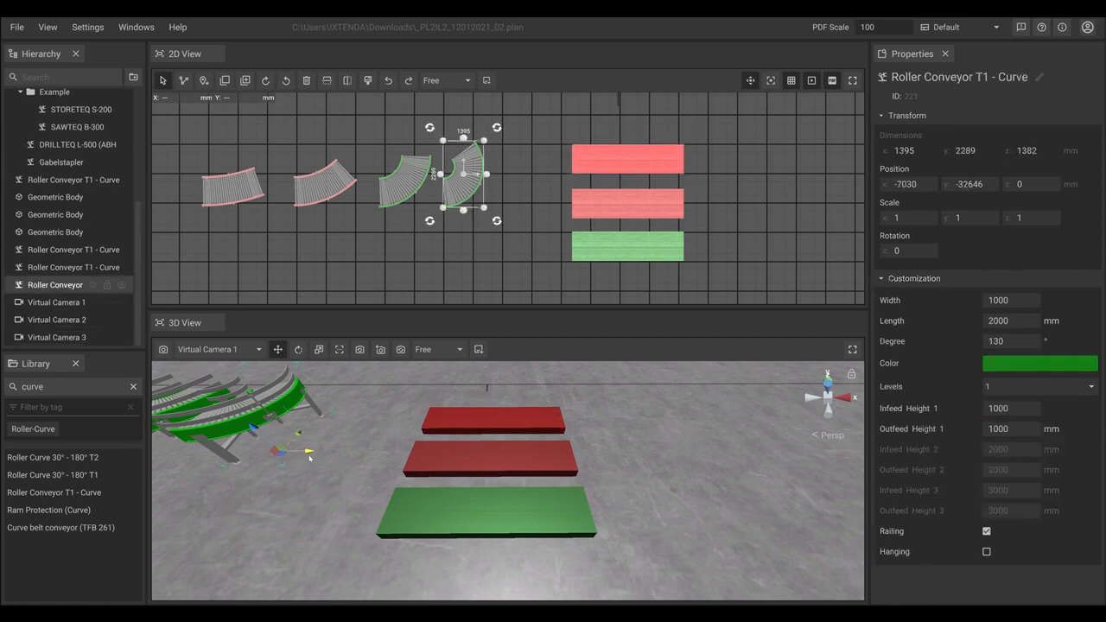
pyautogui.moveTo(311, 458); pyautogui.dragTo(389, 451, button='middle')
pyautogui.click(522, 421)
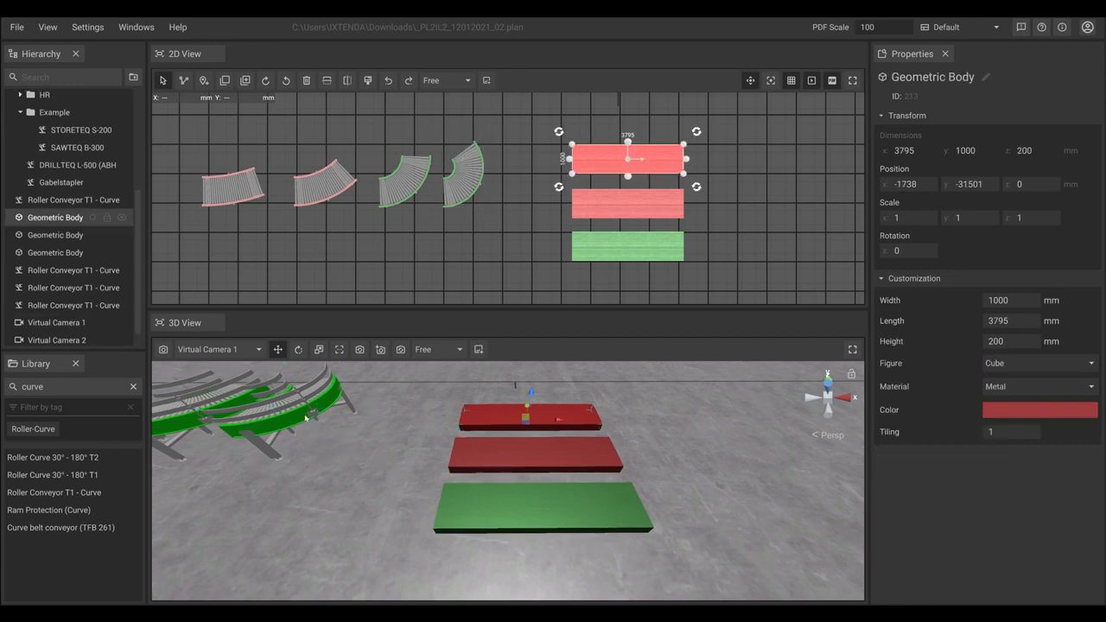
pyautogui.click(346, 424)
# - Change the color of the rear red geometric body to a muted greyish red
pyautogui.click(491, 425)
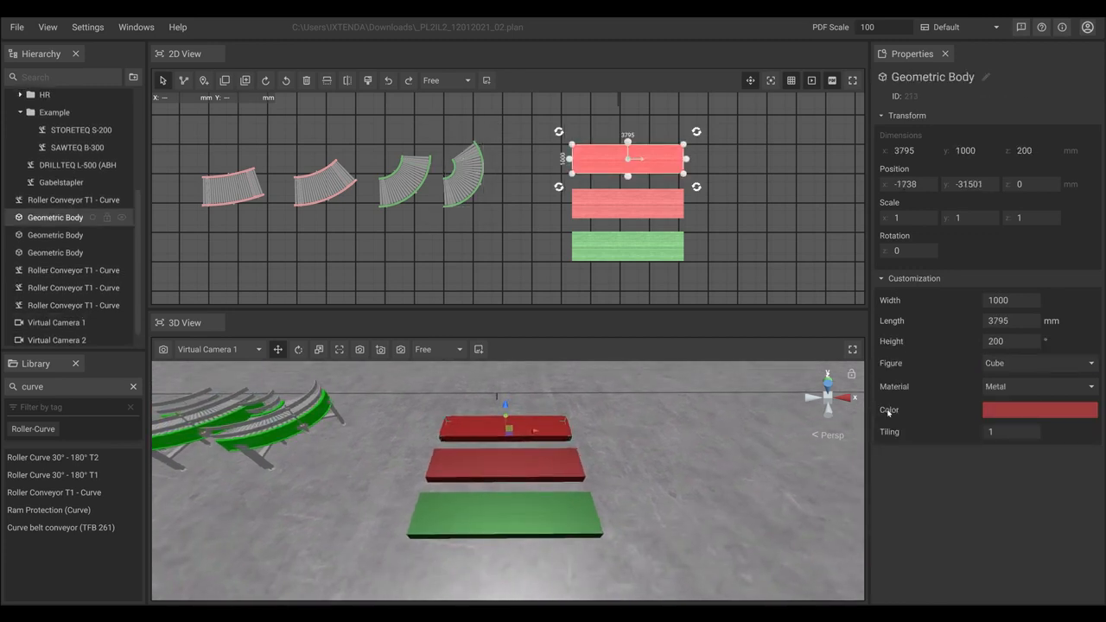
pyautogui.click(1012, 415)
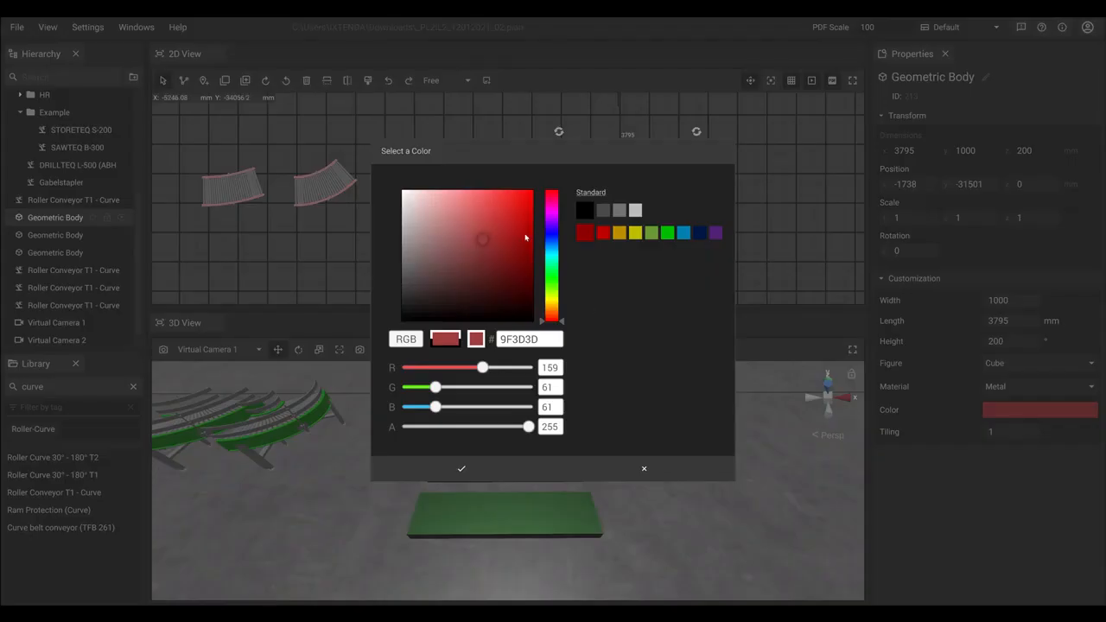
pyautogui.click(517, 205)
pyautogui.moveTo(516, 205); pyautogui.dragTo(424, 256)
pyautogui.click(462, 469)
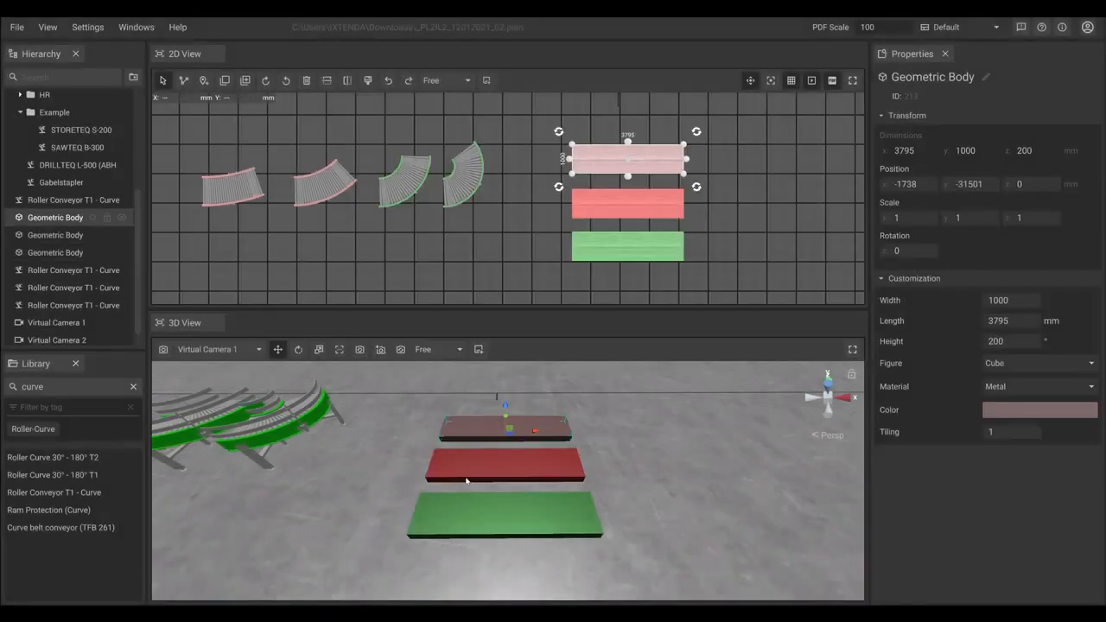
pyautogui.scroll(3, 590, 456)
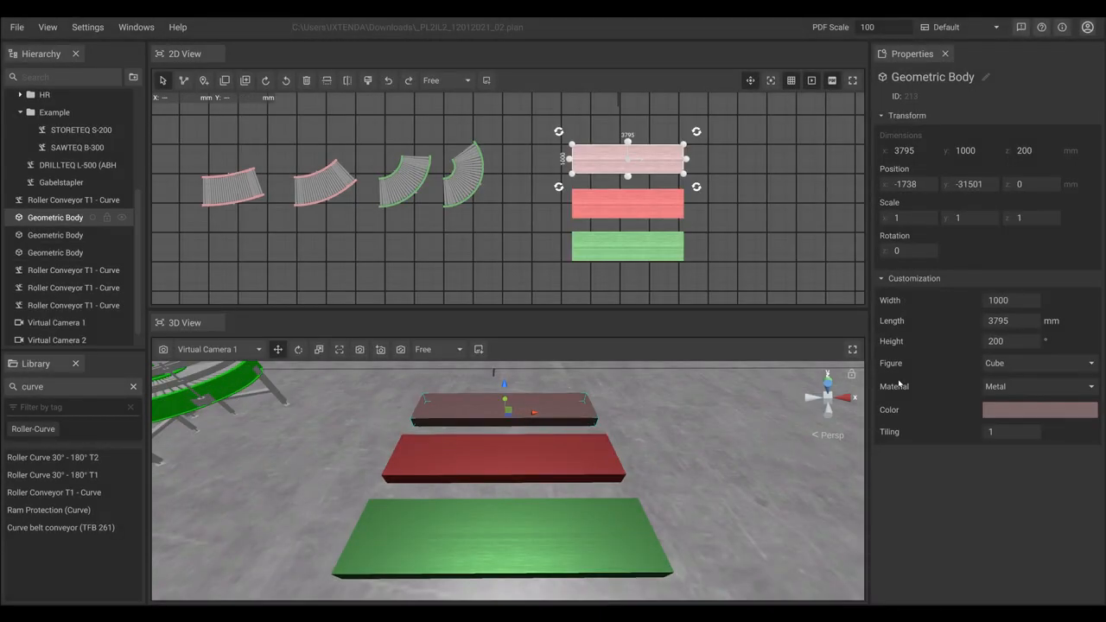
# - Stretch the green geometric body in the 2D view to about 9979 mm long and 7665 mm wide
pyautogui.moveTo(523, 417); pyautogui.dragTo(615, 469, button='right')
pyautogui.click(524, 437)
pyautogui.click(622, 454)
pyautogui.scroll(-3, 614, 469)
pyautogui.moveTo(627, 263); pyautogui.dragTo(643, 404)
pyautogui.moveTo(669, 474); pyautogui.dragTo(617, 519, button='right')
pyautogui.scroll(3, 633, 472)
pyautogui.scroll(-3, 608, 288)
pyautogui.moveTo(608, 287); pyautogui.dragTo(597, 250, button='middle')
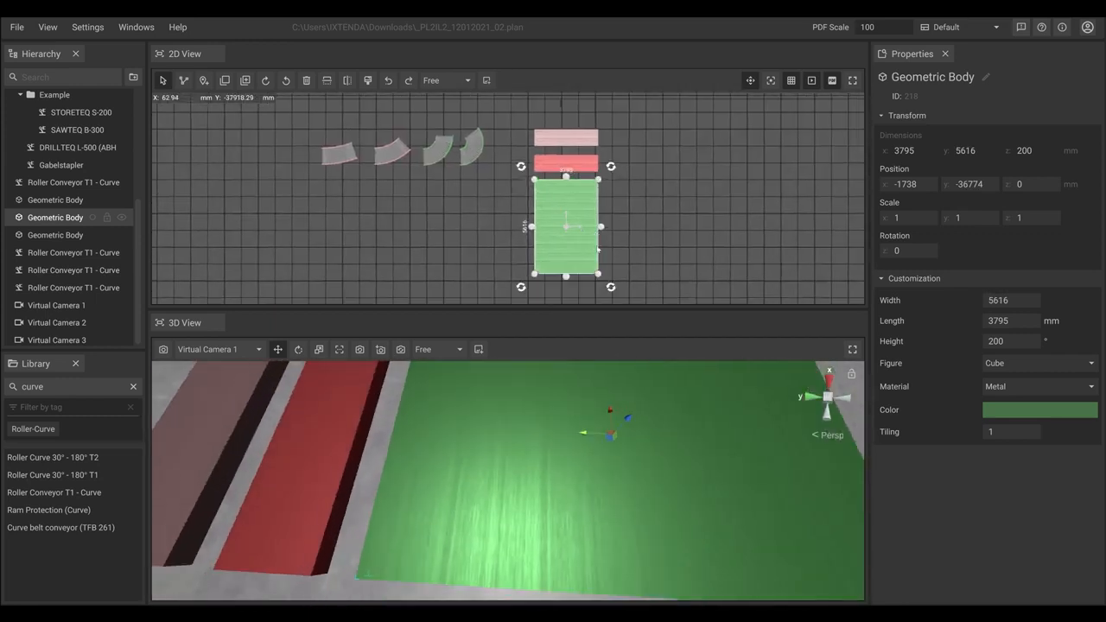
pyautogui.moveTo(599, 274); pyautogui.dragTo(705, 303)
pyautogui.moveTo(694, 254); pyautogui.dragTo(669, 209, button='middle')
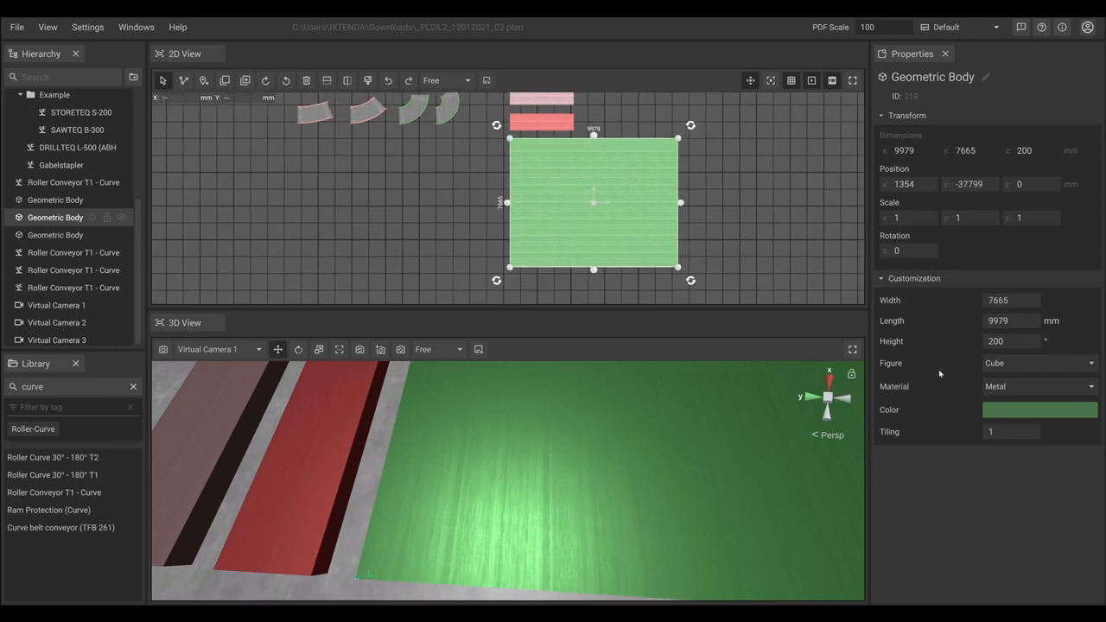
# - Set the material tiling of the enlarged green geometric body to 5
pyautogui.click(1002, 434)
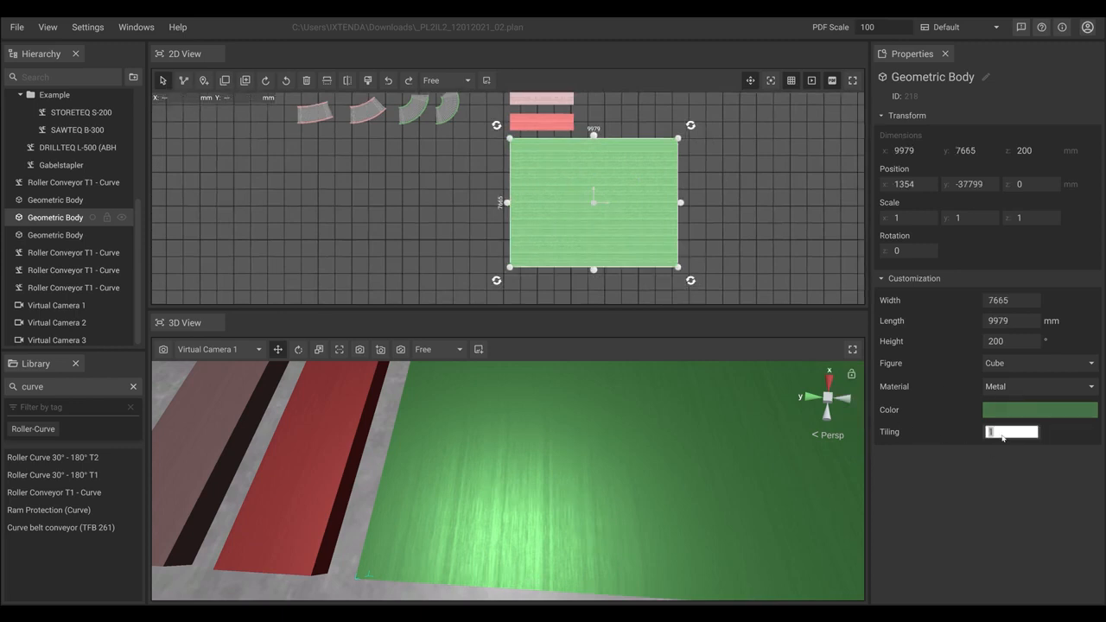
pyautogui.write('5')
pyautogui.press('Return')
pyautogui.scroll(3, 597, 467)
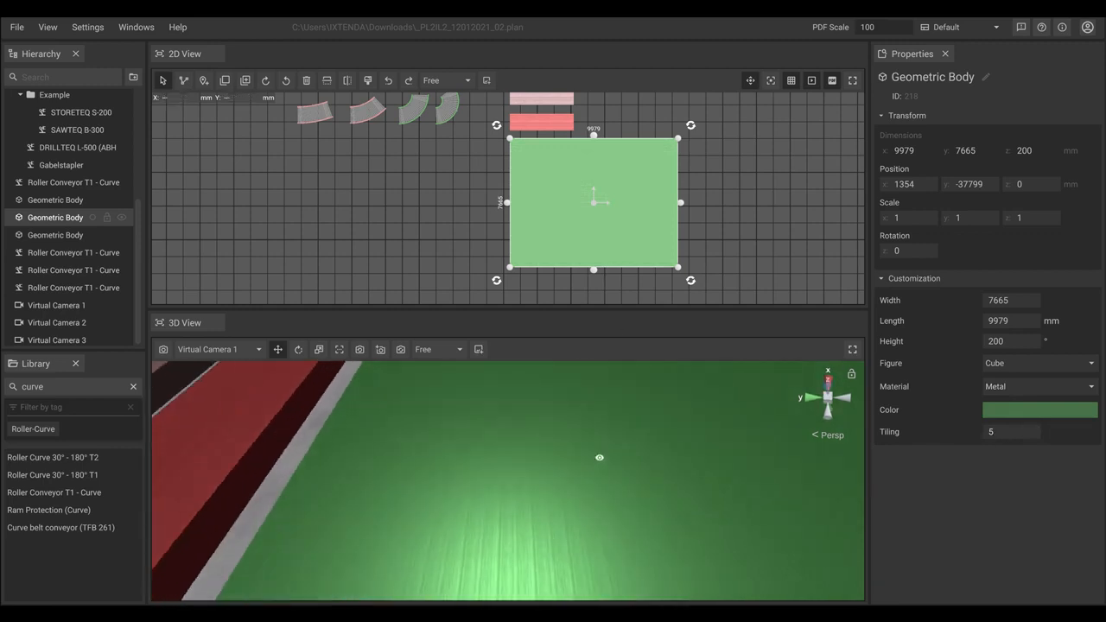
pyautogui.moveTo(600, 457); pyautogui.dragTo(547, 465, button='middle')
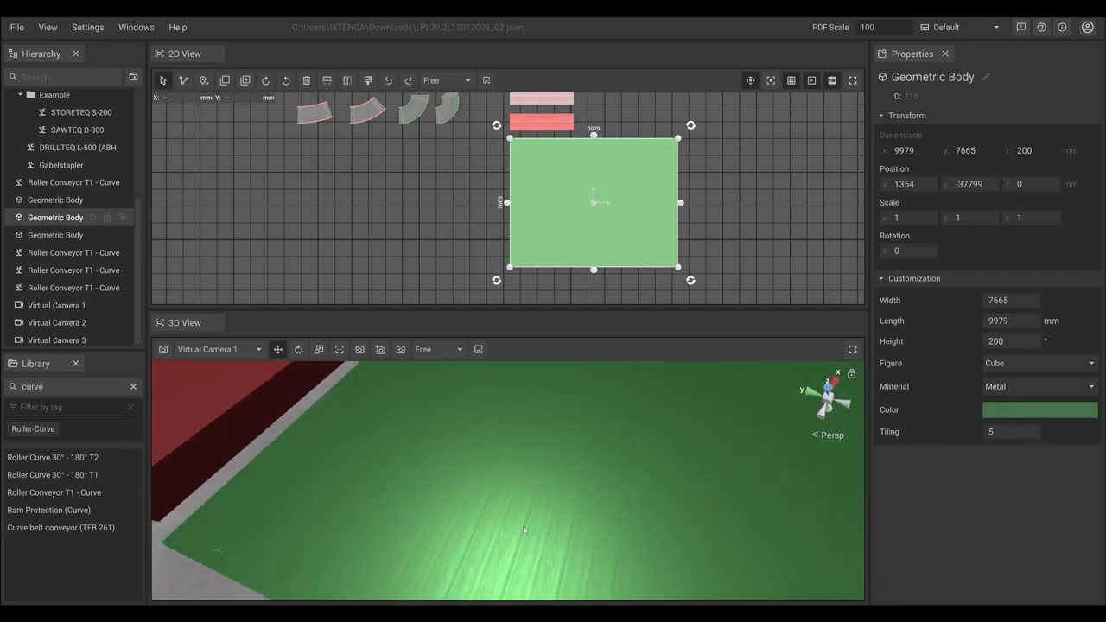
pyautogui.scroll(-5, 502, 457)
pyautogui.moveTo(481, 444); pyautogui.dragTo(311, 482, button='right')
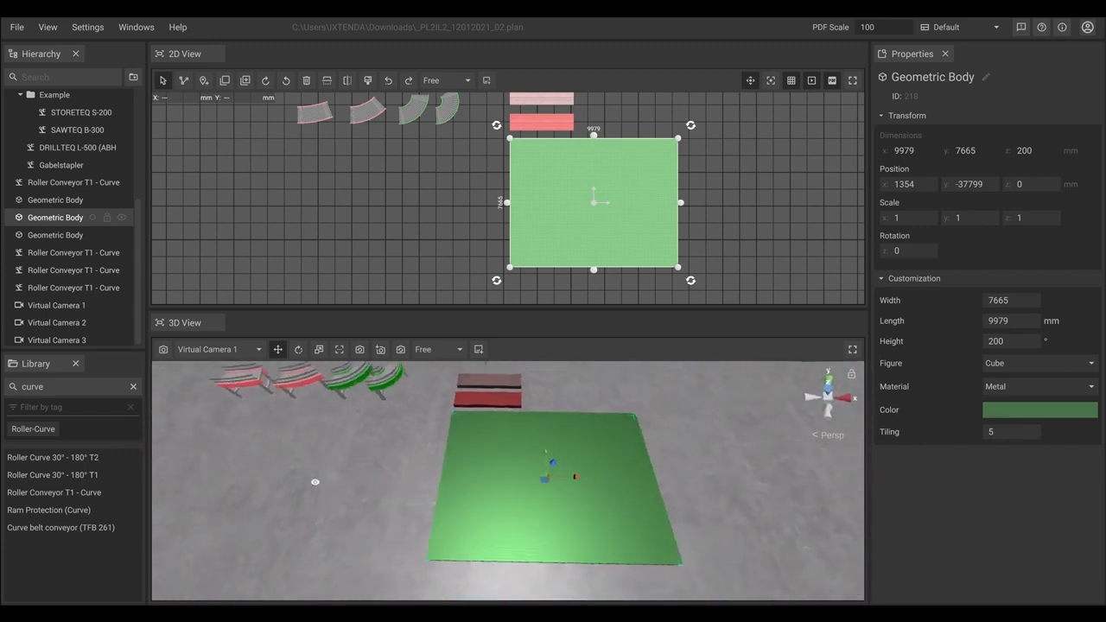
pyautogui.moveTo(591, 479); pyautogui.dragTo(605, 476, button='right')
pyautogui.press('a')
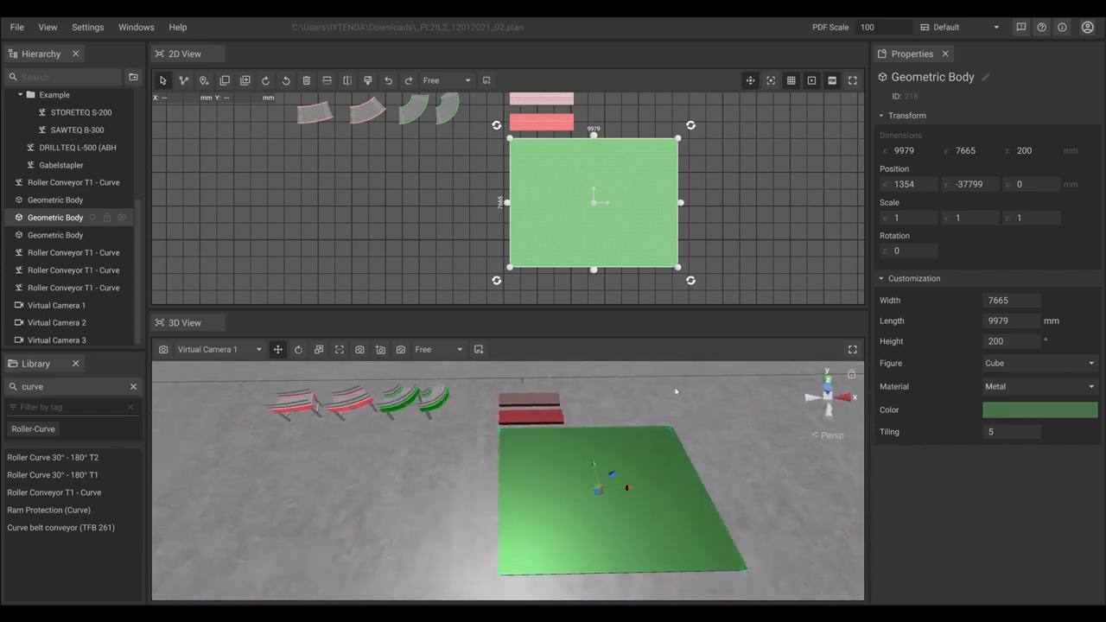
# - Shrink the green geometric body in the 2D view to about 3795 mm long and 1705 mm wide
pyautogui.moveTo(678, 267); pyautogui.dragTo(576, 168)
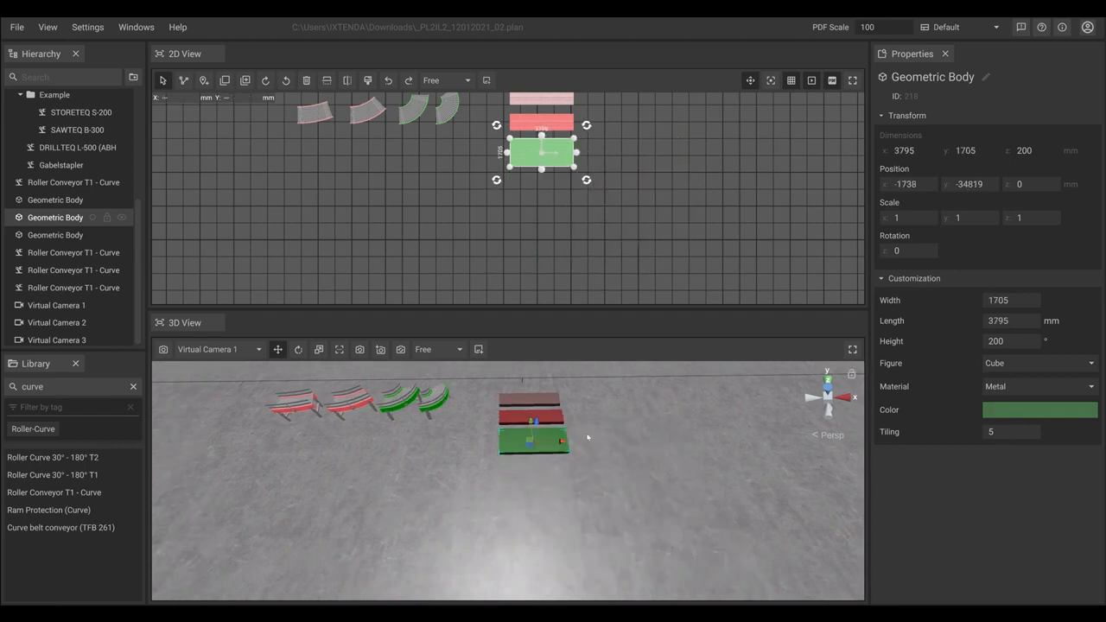
pyautogui.scroll(10, 562, 476)
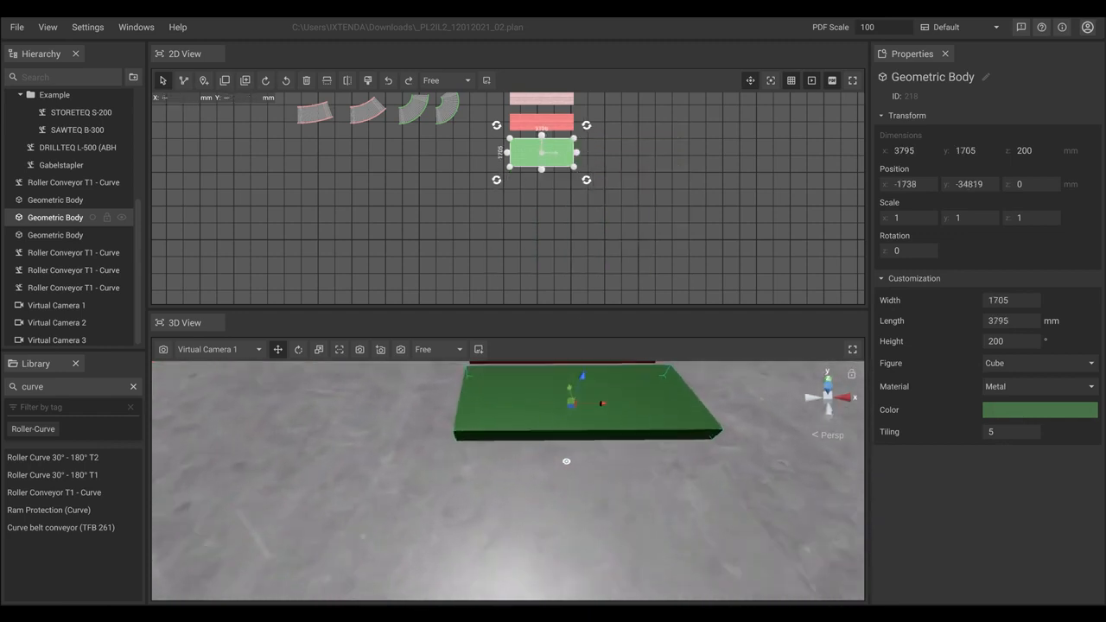
pyautogui.scroll(-10, 569, 463)
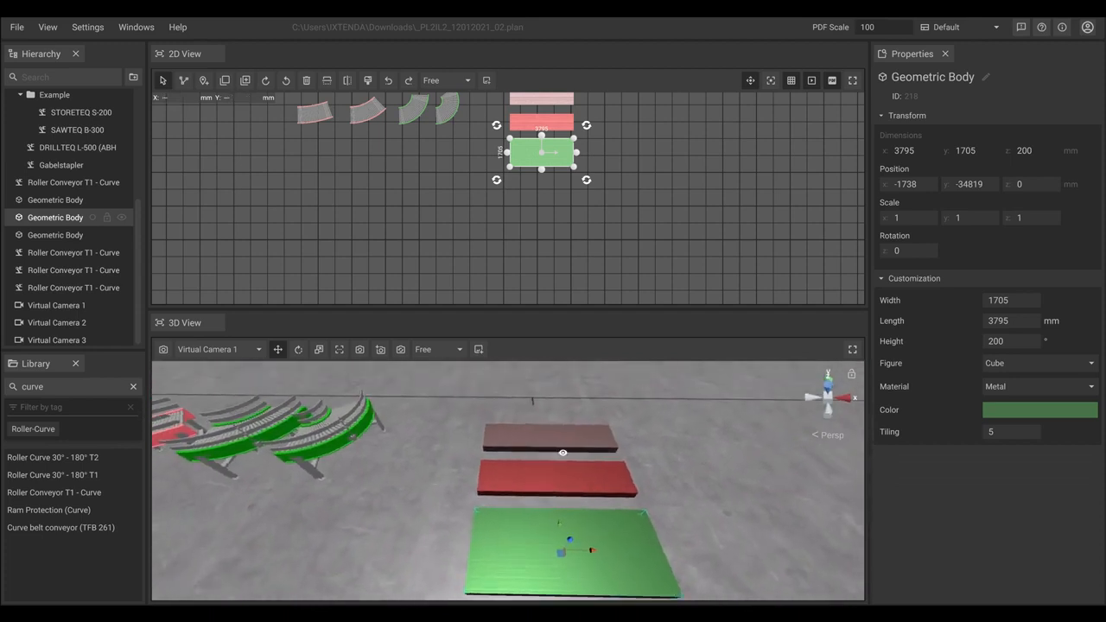
pyautogui.moveTo(568, 435); pyautogui.dragTo(555, 503, button='right')
pyautogui.scroll(-5, 444, 198)
# - Colorize all the roller curves and geometric bodies together in red C03434 and turn off the overhead view
pyautogui.moveTo(322, 120); pyautogui.dragTo(715, 306)
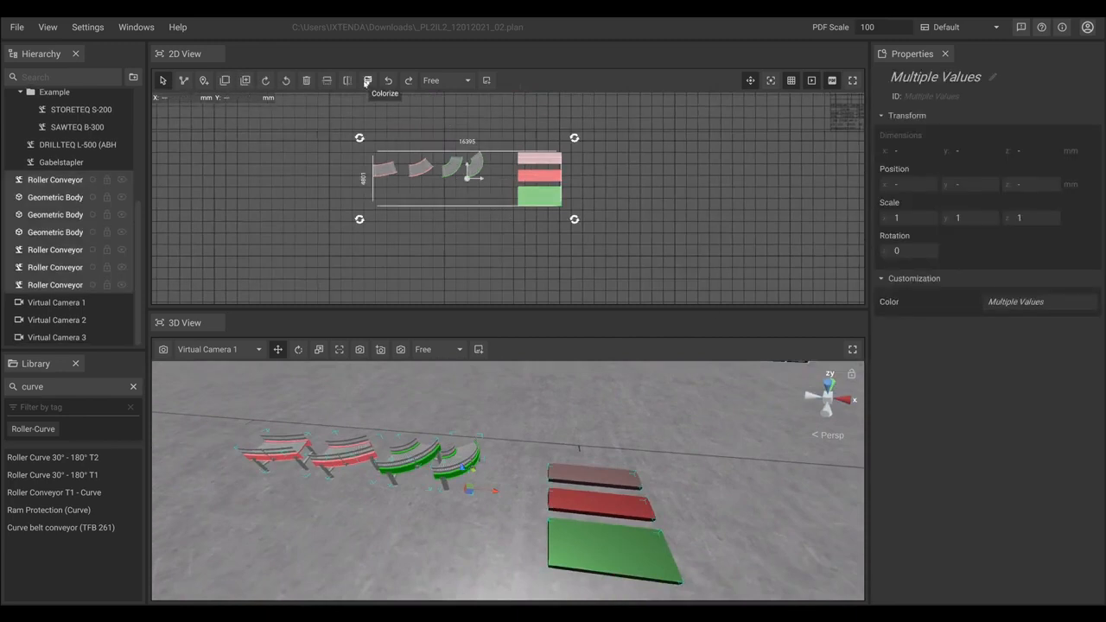
pyautogui.click(368, 81)
pyautogui.click(457, 248)
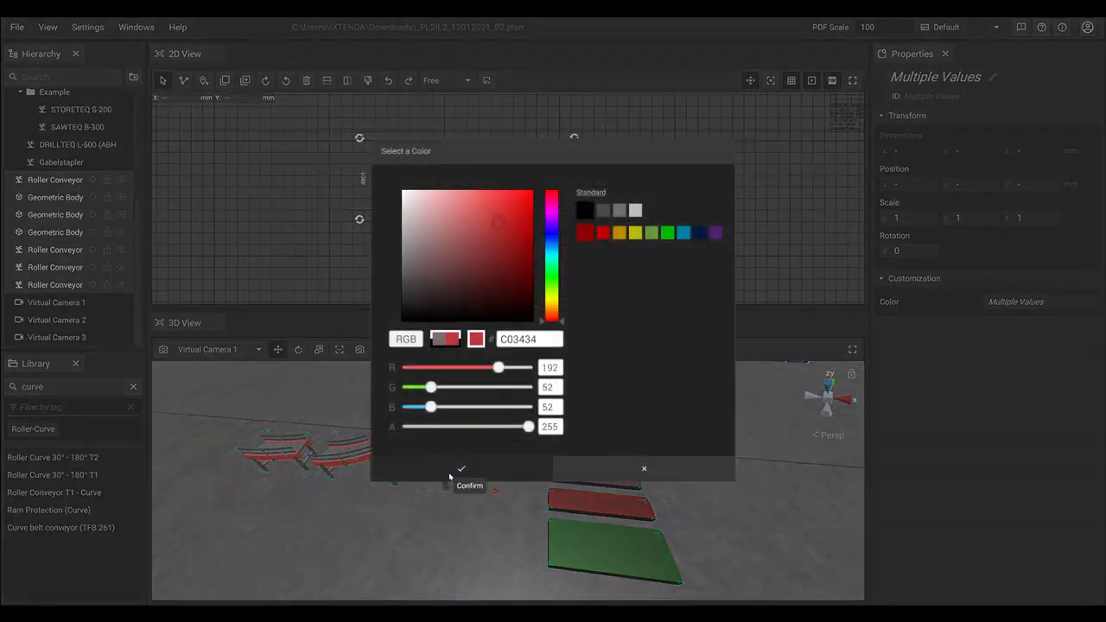
pyautogui.click(462, 469)
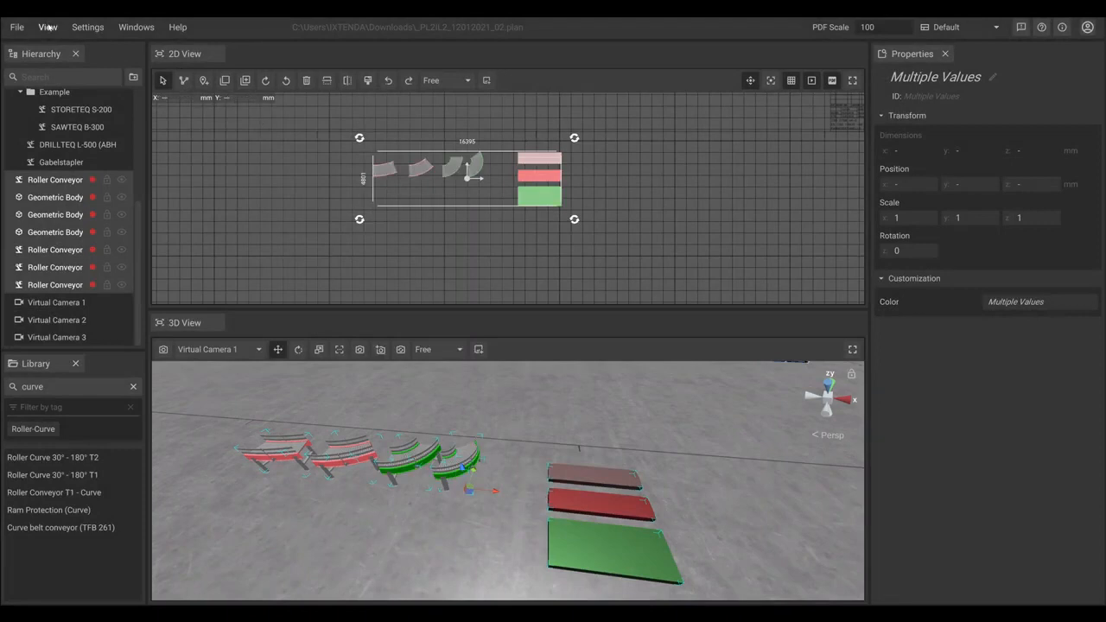
pyautogui.click(47, 26)
pyautogui.click(76, 111)
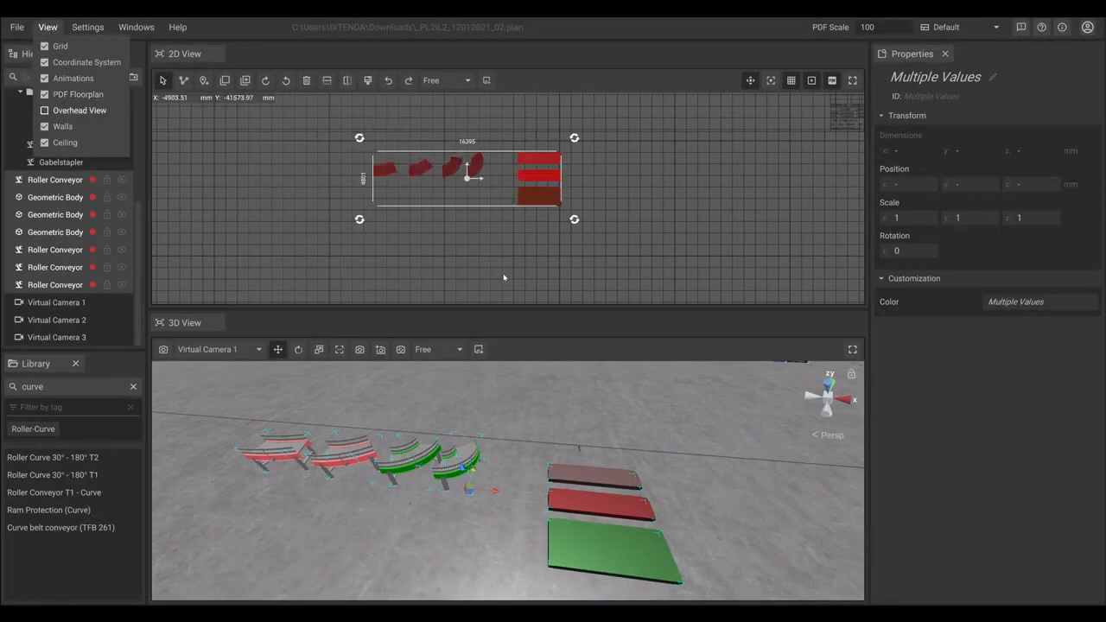
# - Move the last green roller curve in front of the others, to about X -7591 and Y -35638 mm
pyautogui.click(500, 510)
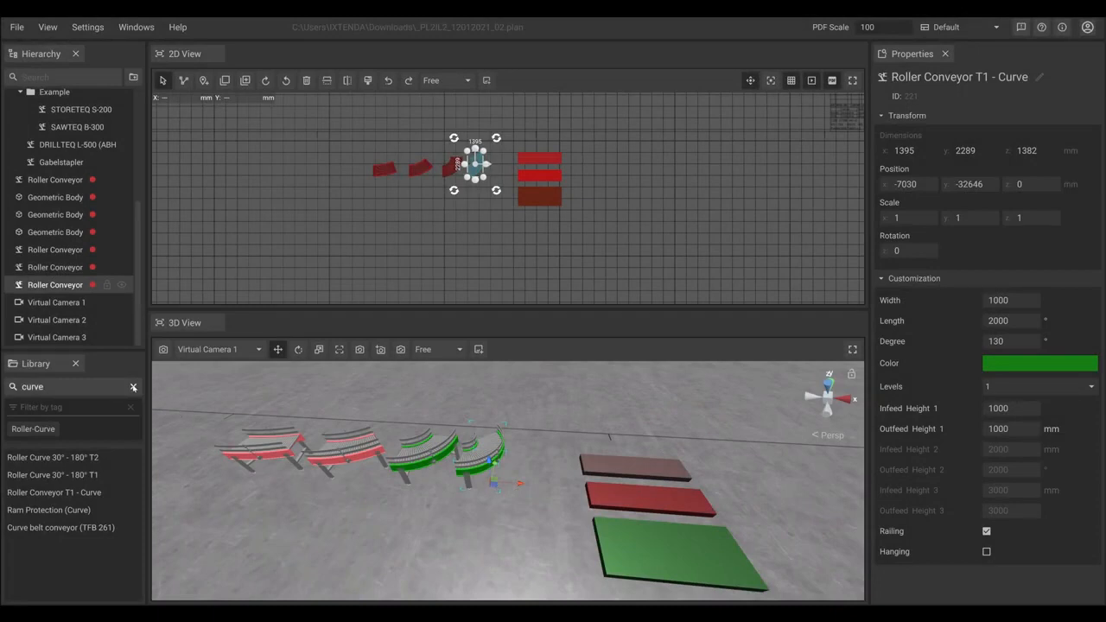
pyautogui.moveTo(368, 509); pyautogui.dragTo(435, 536, button='right')
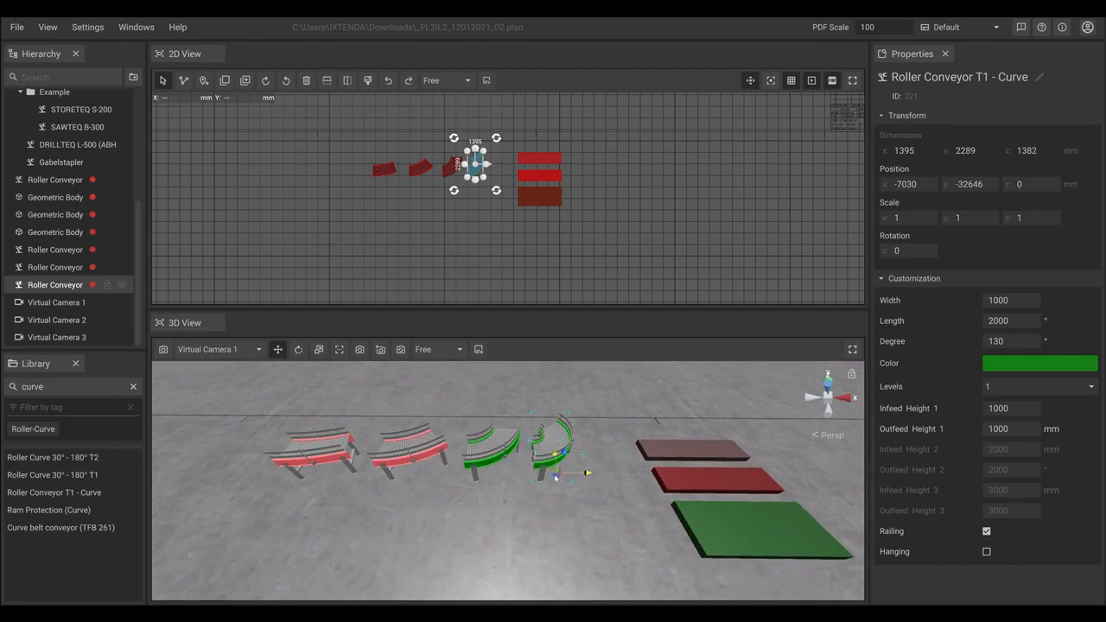
pyautogui.moveTo(556, 477); pyautogui.dragTo(548, 565)
pyautogui.moveTo(548, 564); pyautogui.dragTo(877, 343, button='right')
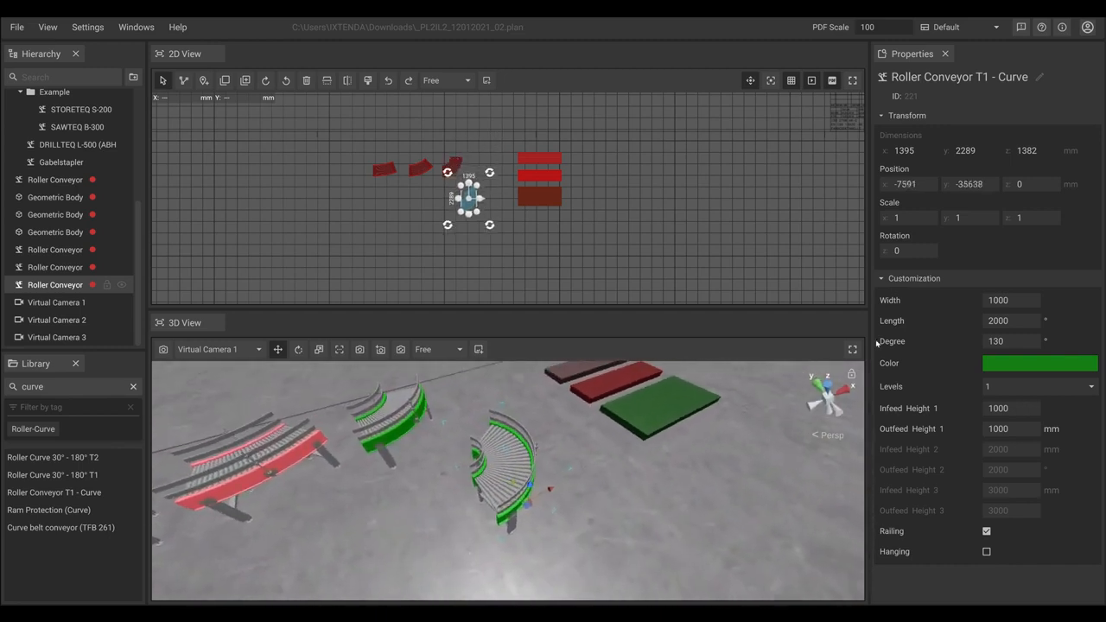
# - Set the moved roller curve's degree to 60 and raise its levels to 2 and then 3
pyautogui.click(1011, 343)
pyautogui.write('60')
pyautogui.press('Return')
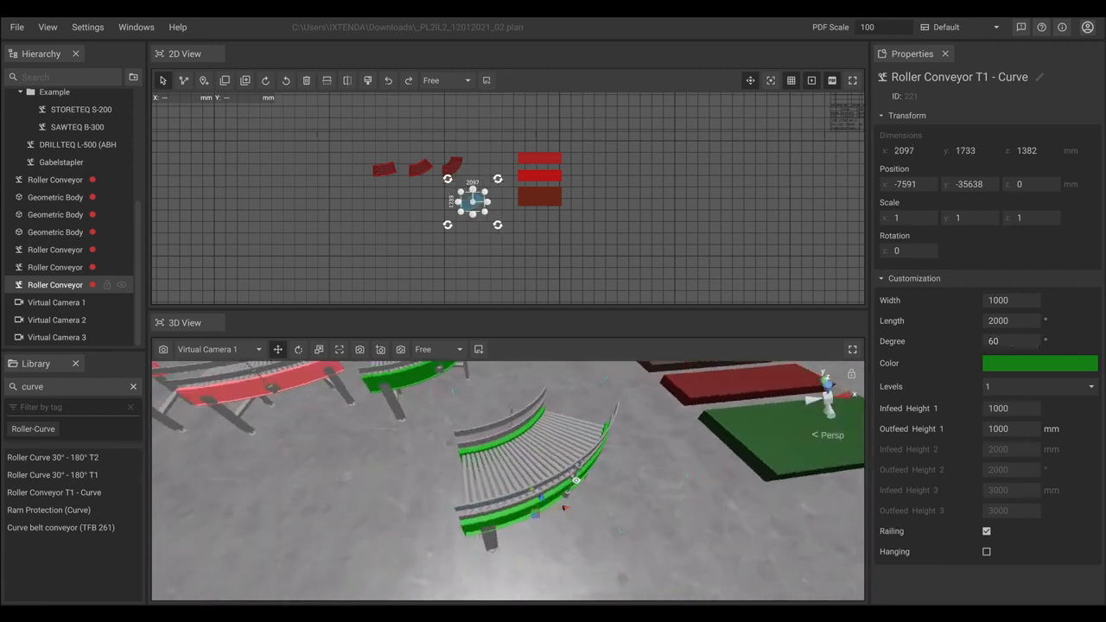
pyautogui.click(1037, 387)
pyautogui.click(1029, 417)
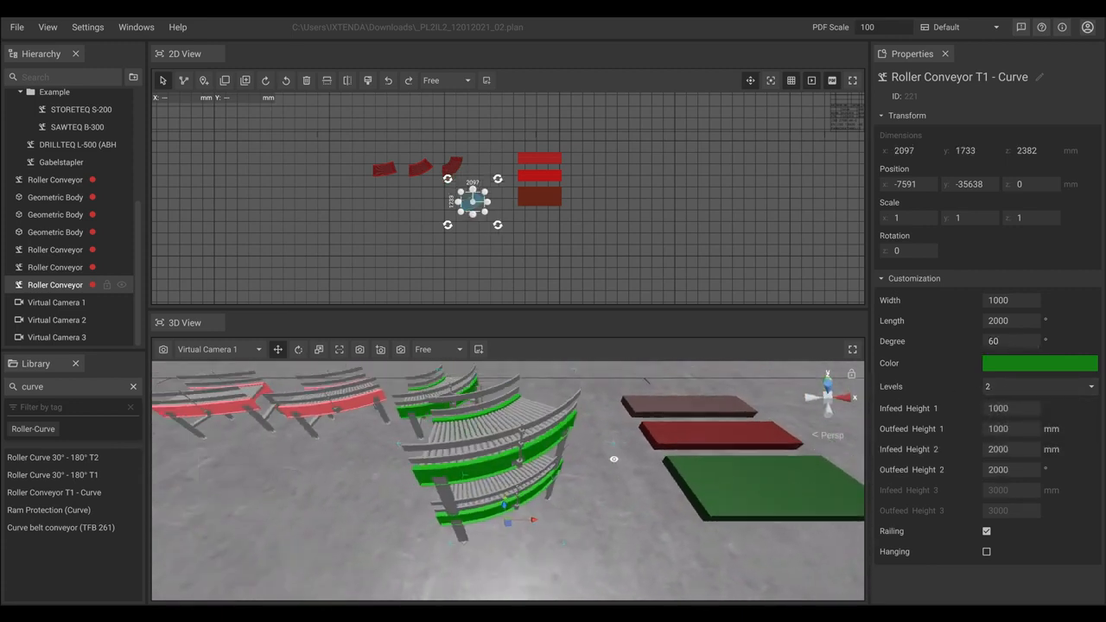
pyautogui.click(1008, 388)
pyautogui.click(1008, 431)
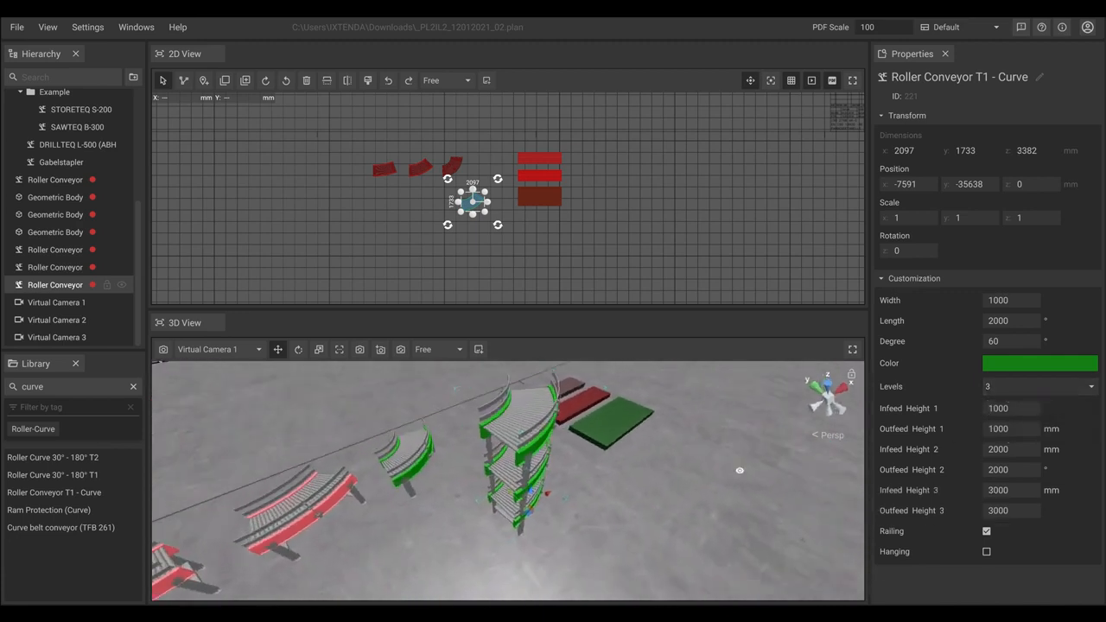
# - Set the three-level roller curve's degree to 180
pyautogui.click(1029, 343)
pyautogui.write('18')
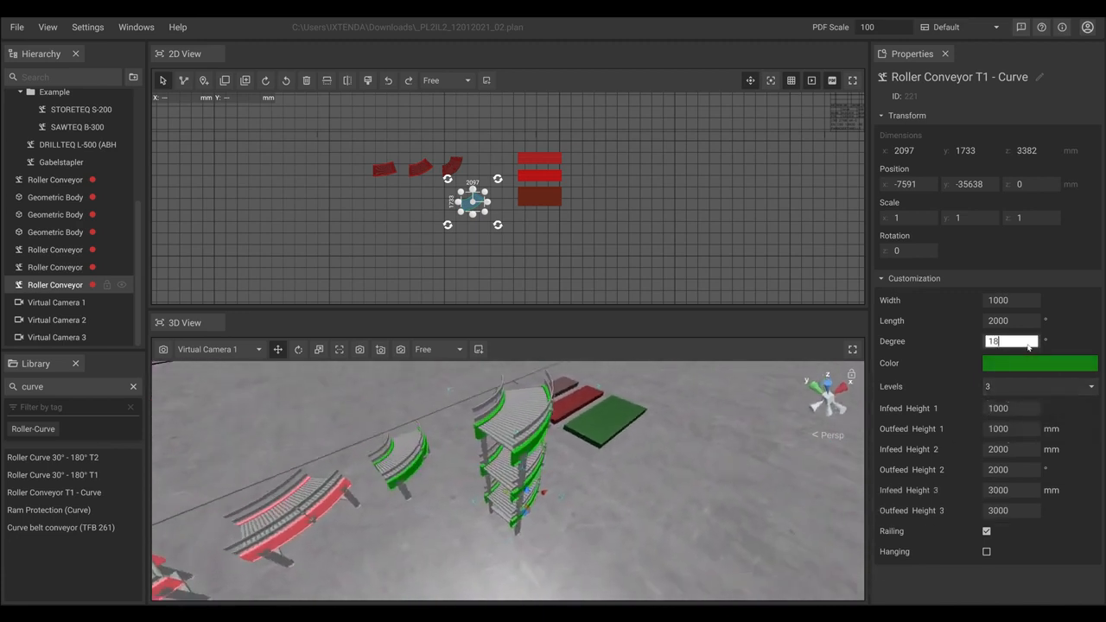
pyautogui.write('0')
pyautogui.press('Return')
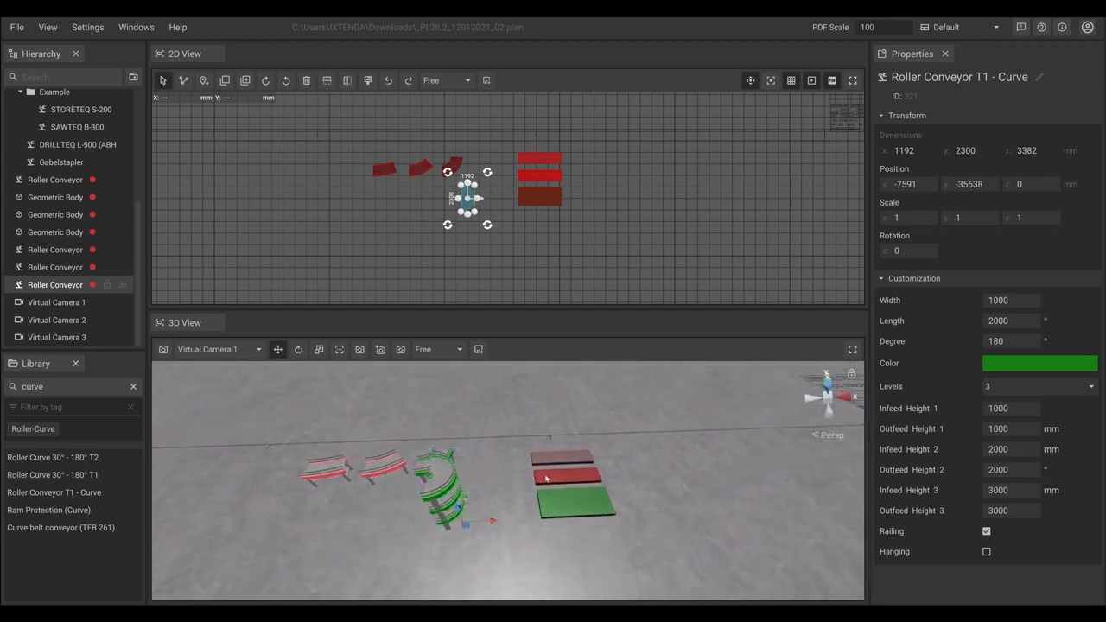
# - Enlarge the 3D view's share of the workspace and clear the selection
pyautogui.moveTo(499, 317); pyautogui.dragTo(491, 275)
pyautogui.click(476, 400)
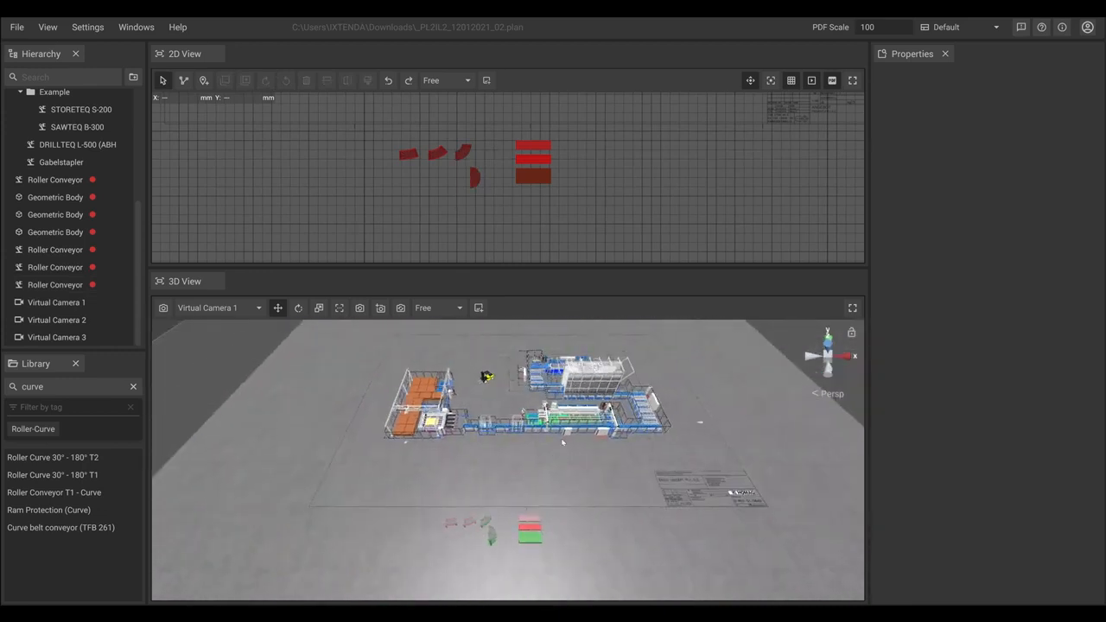
pyautogui.scroll(2, 557, 450)
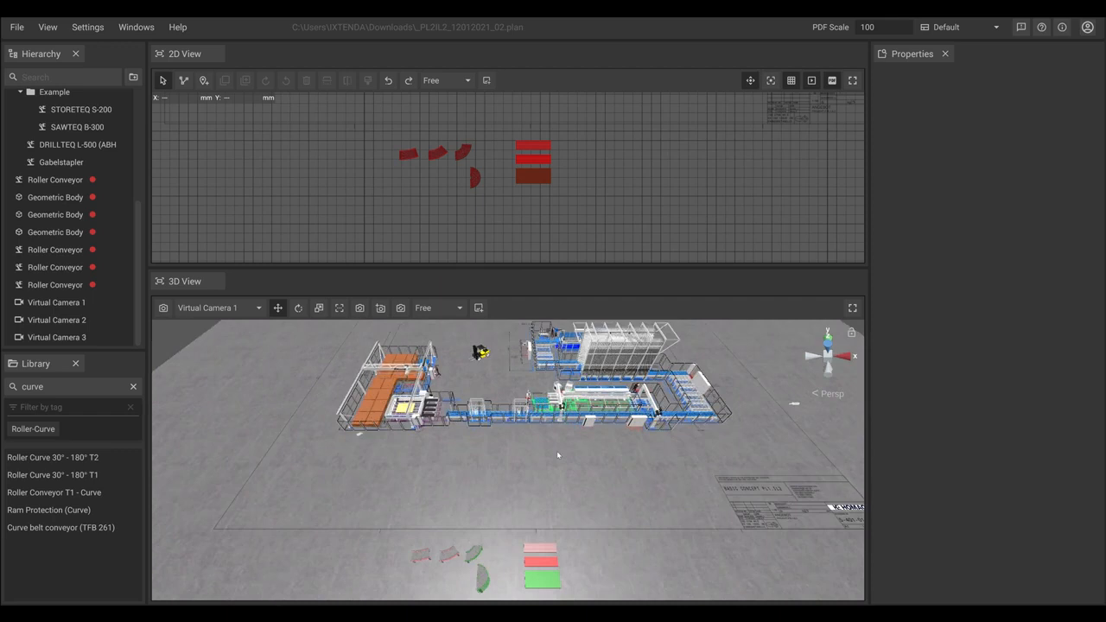
pyautogui.scroll(-1, 557, 450)
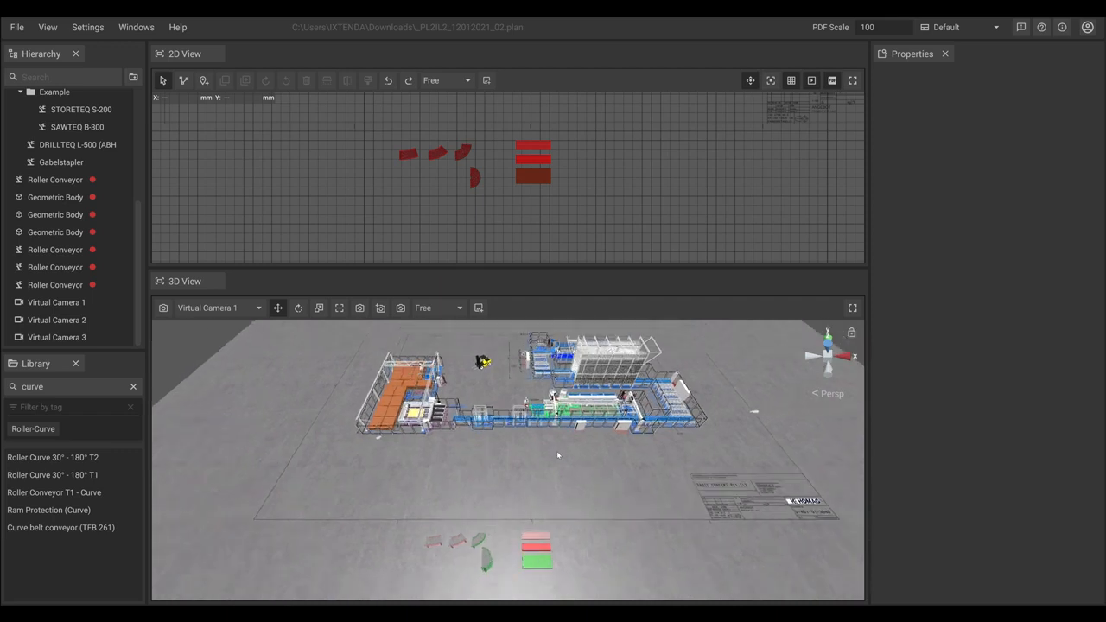
pyautogui.moveTo(574, 471); pyautogui.dragTo(552, 471, button='middle')
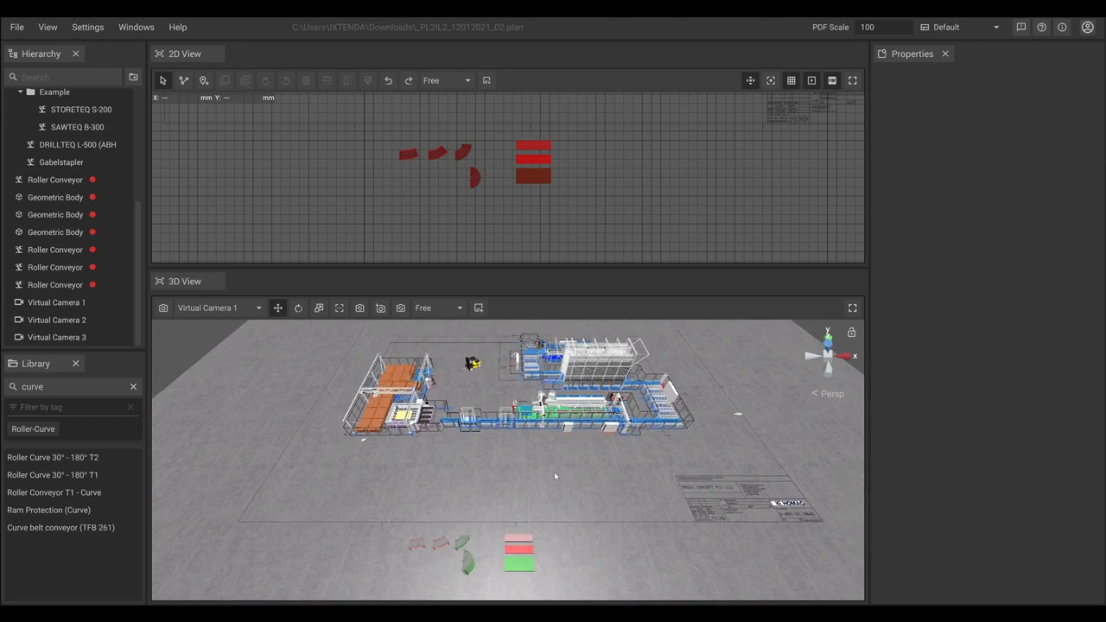